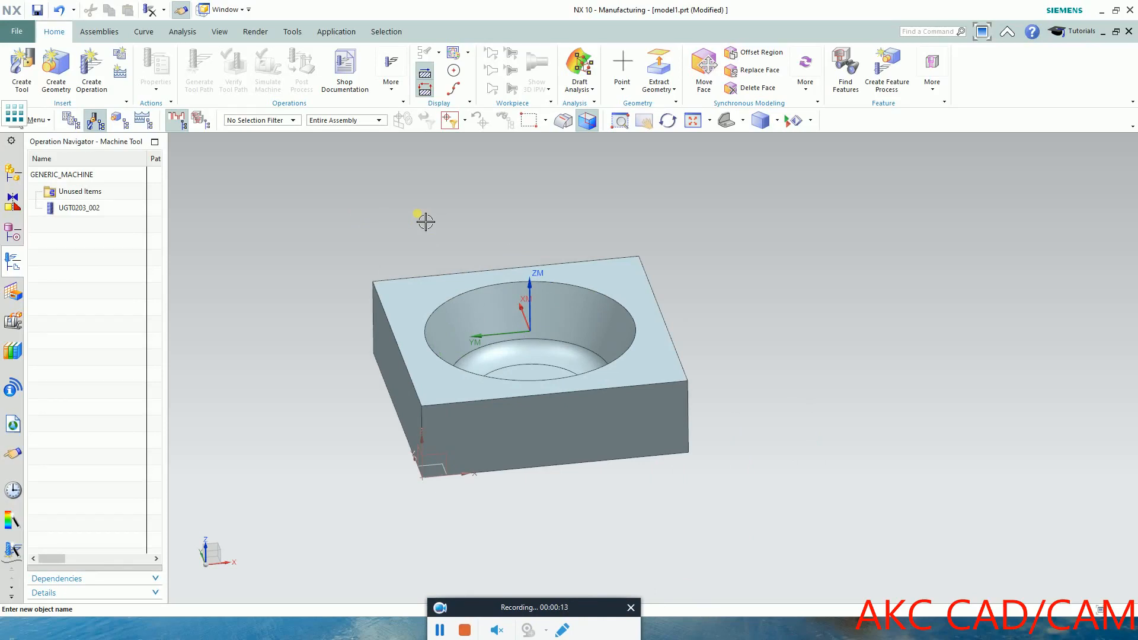
Examine the block and its tapered round pocket from several angles.
{"action": "scroll", "coordinate": [382, 338], "scroll_direction": "up", "scroll_amount": 3}
{"action": "scroll", "coordinate": [415, 403], "scroll_direction": "down", "scroll_amount": 4}
{"action": "middle_click_drag", "start_coordinate": [415, 403], "coordinate": [593, 355]}
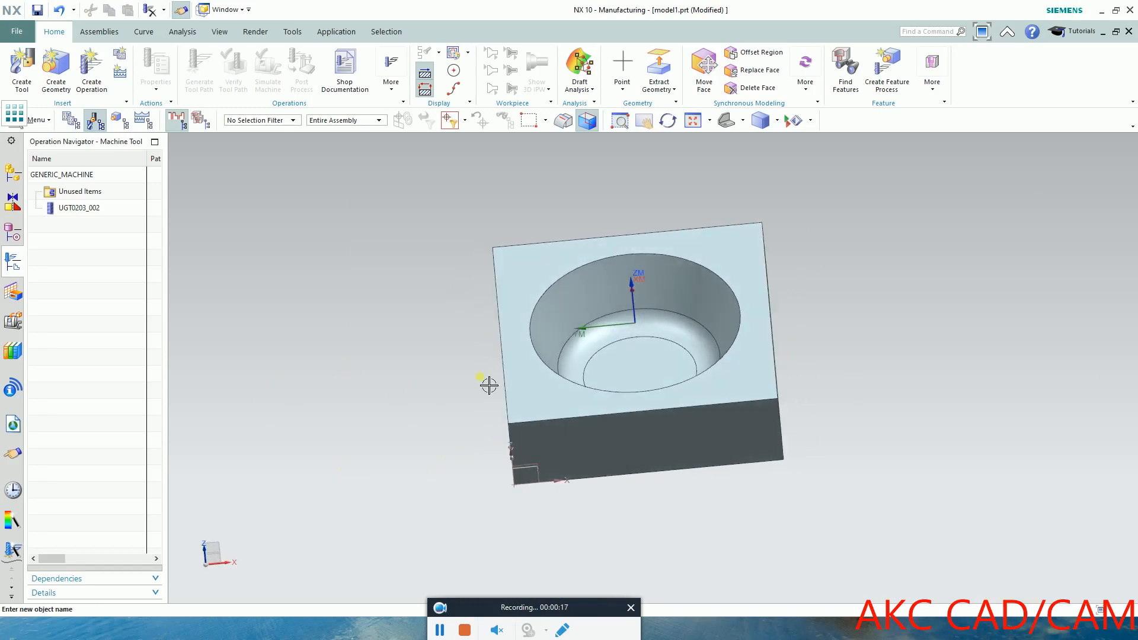
{"action": "scroll", "coordinate": [622, 306], "scroll_direction": "up", "scroll_amount": 3}
{"action": "scroll", "coordinate": [622, 306], "scroll_direction": "down", "scroll_amount": 6}
{"action": "middle_click_drag", "start_coordinate": [333, 492], "coordinate": [305, 435]}
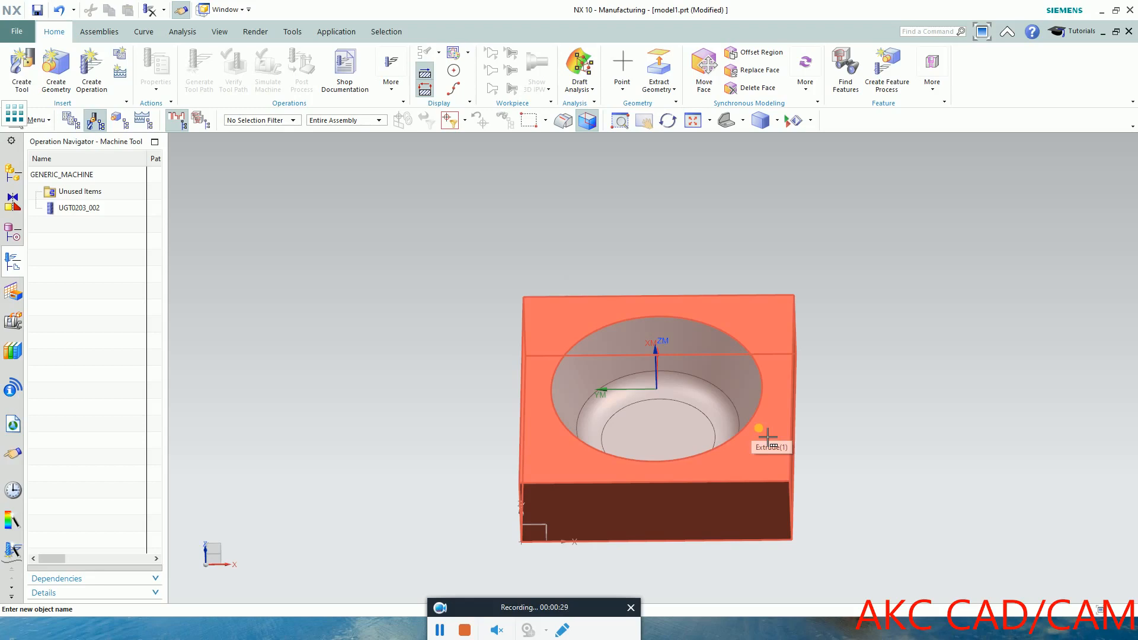
{"action": "scroll", "coordinate": [462, 434], "scroll_direction": "up", "scroll_amount": 3}
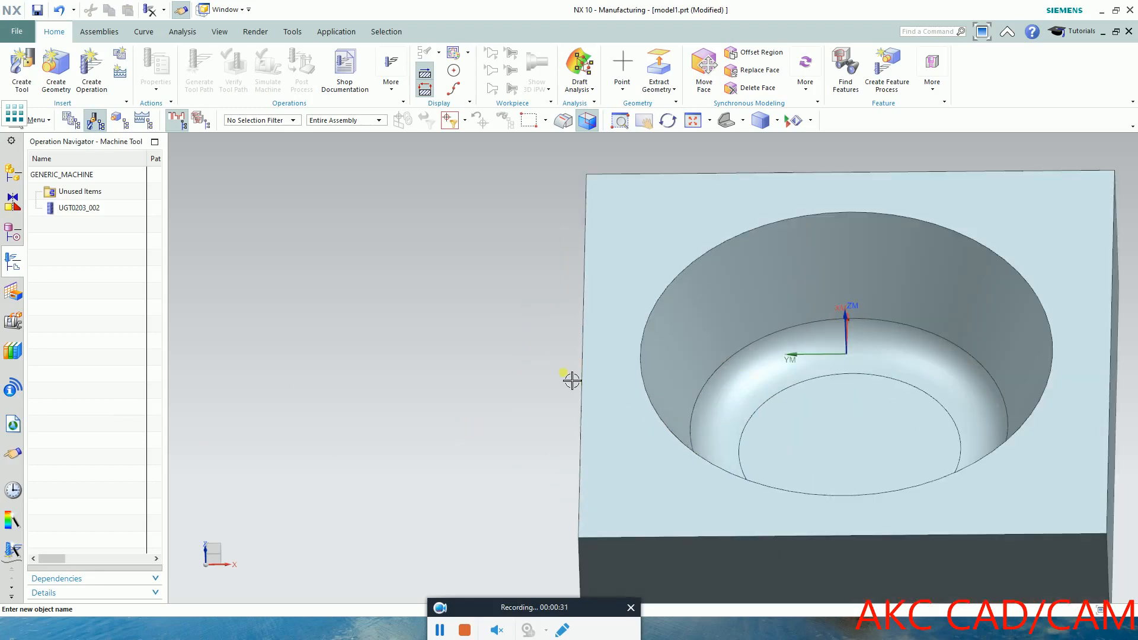
{"action": "scroll", "coordinate": [572, 381], "scroll_direction": "down", "scroll_amount": 2}
Set the ball mill UGT0203_002's length to 50 and its flute length to 20.
{"action": "double_click", "coordinate": [71, 206]}
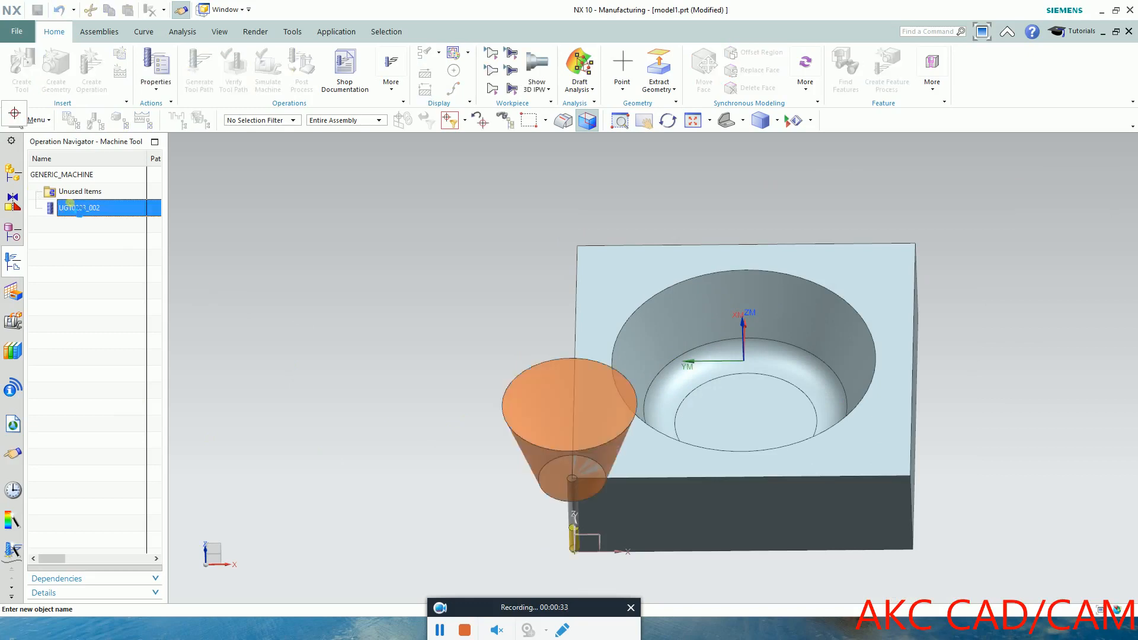
{"action": "middle_click_drag", "start_coordinate": [414, 477], "coordinate": [662, 437]}
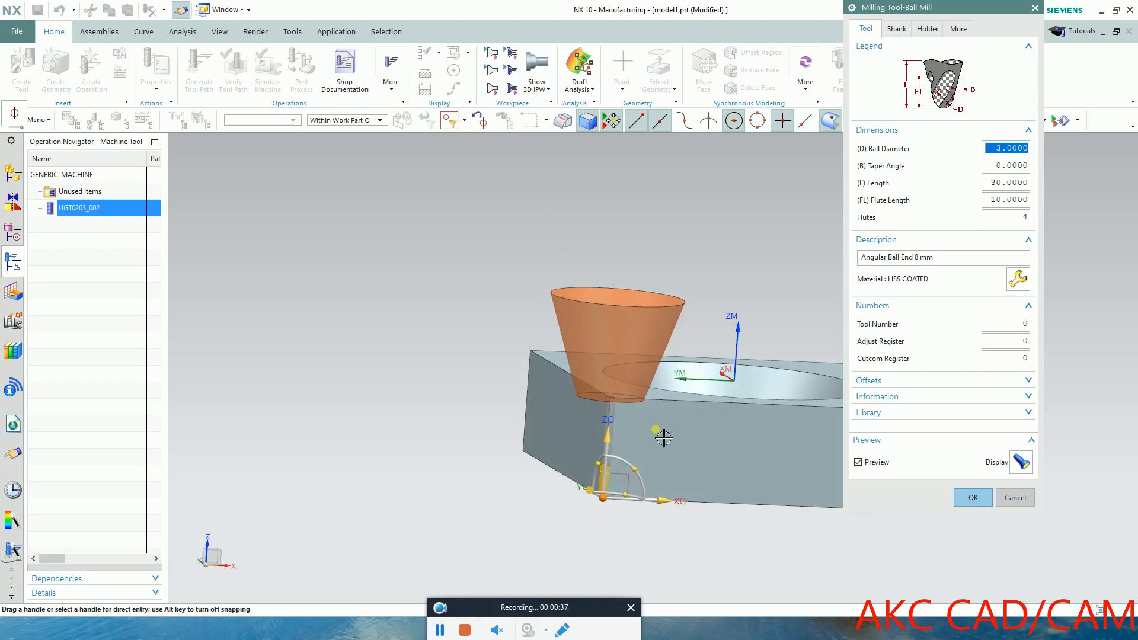
{"action": "scroll", "coordinate": [632, 479], "scroll_direction": "up", "scroll_amount": 3}
{"action": "scroll", "coordinate": [511, 361], "scroll_direction": "down", "scroll_amount": 3}
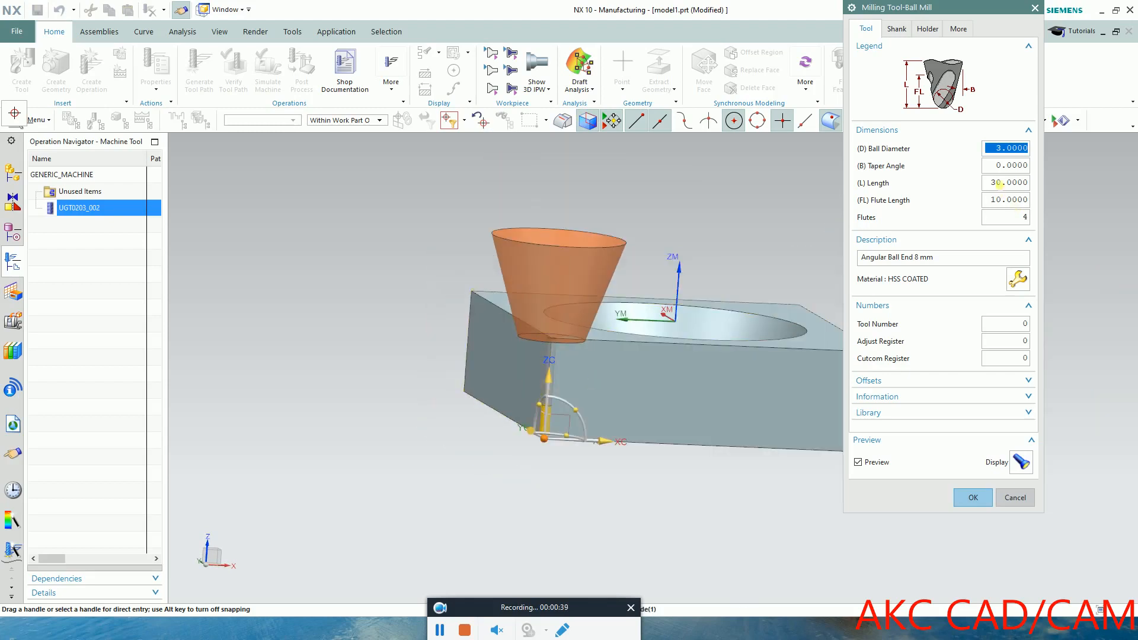
{"action": "left_click", "coordinate": [999, 183]}
{"action": "type", "text": "50"}
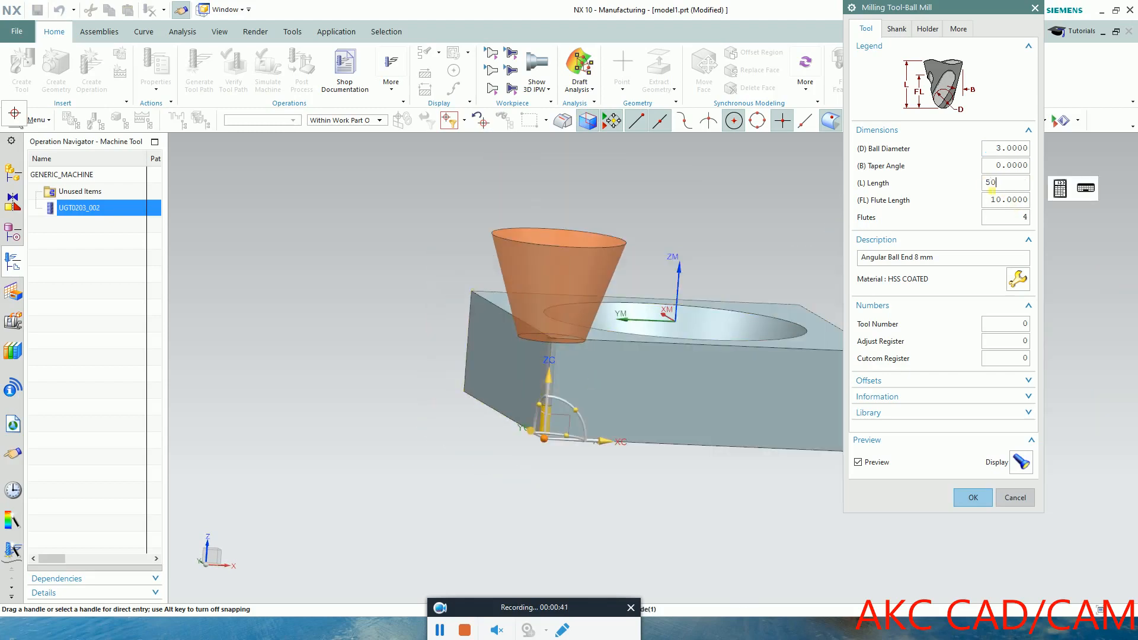
{"action": "left_click", "coordinate": [993, 201]}
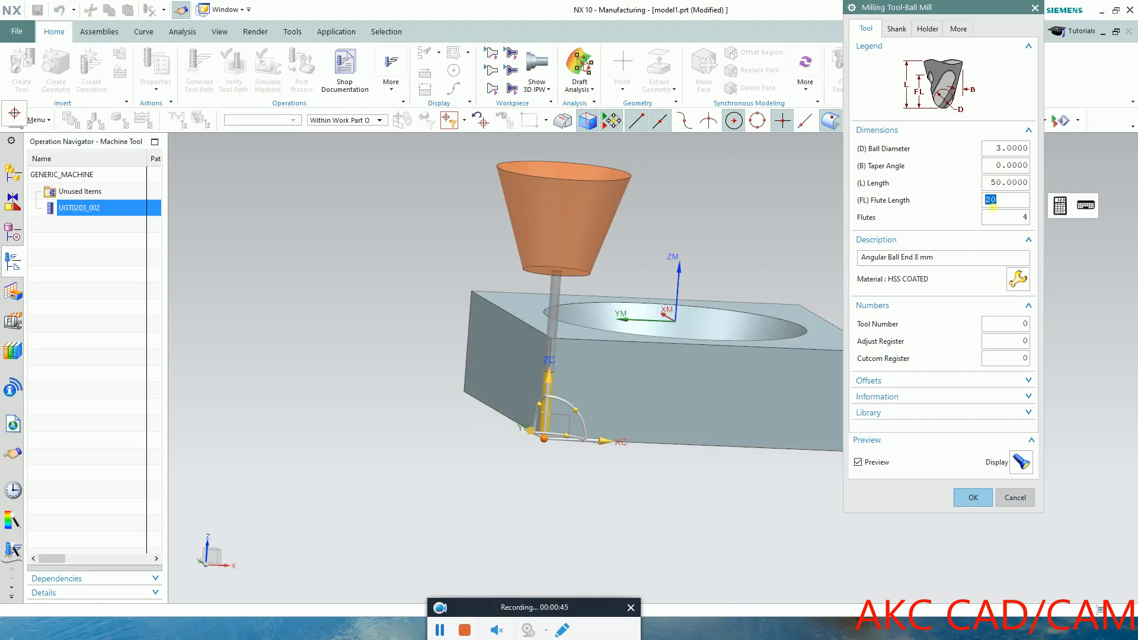
{"action": "left_click", "coordinate": [973, 497]}
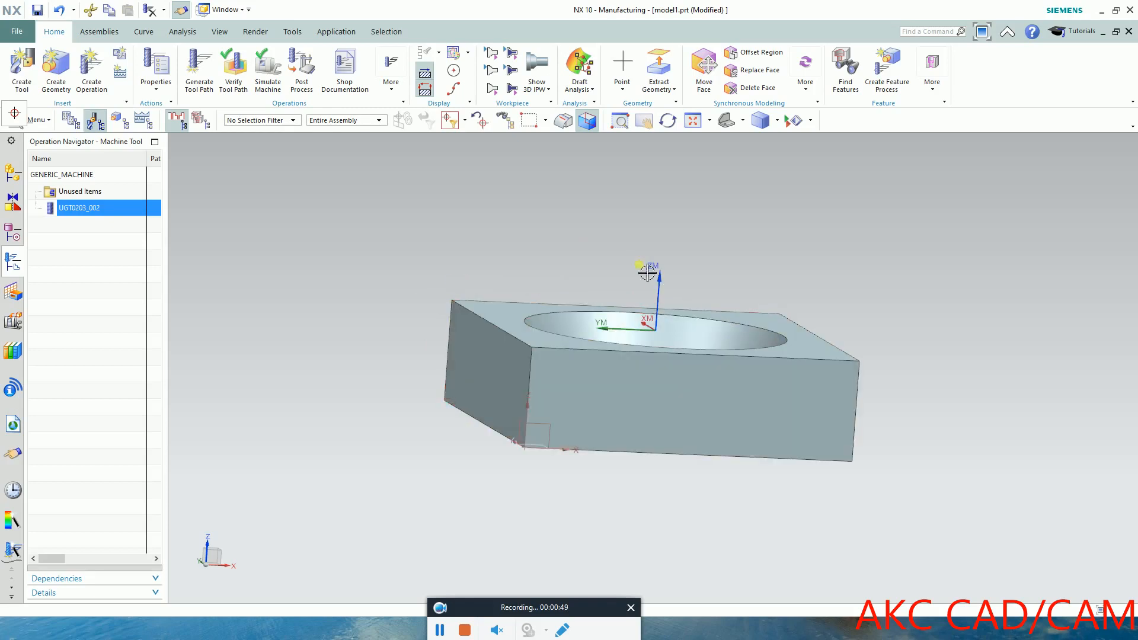
Insert a mill_multi-axis ZLEVEL_5AXIS operation under tool UGT0203_002 with geometry WORKPIECE and method MILL_FINISH.
{"action": "right_click", "coordinate": [79, 217]}
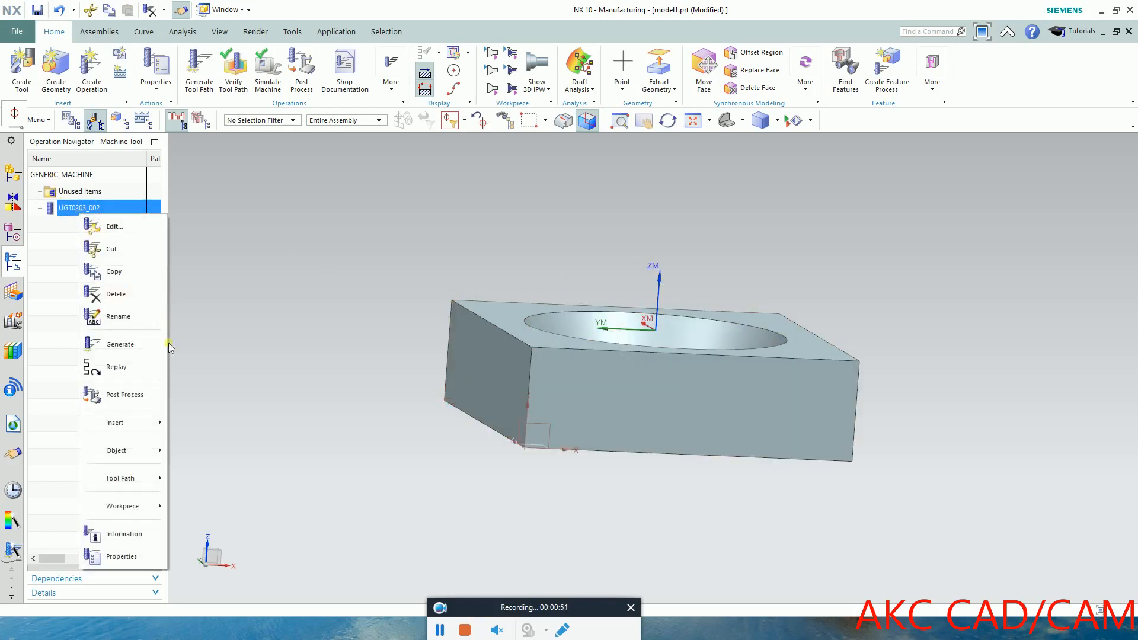
{"action": "mouse_move", "coordinate": [145, 423]}
{"action": "left_click", "coordinate": [230, 434]}
{"action": "left_click", "coordinate": [972, 89]}
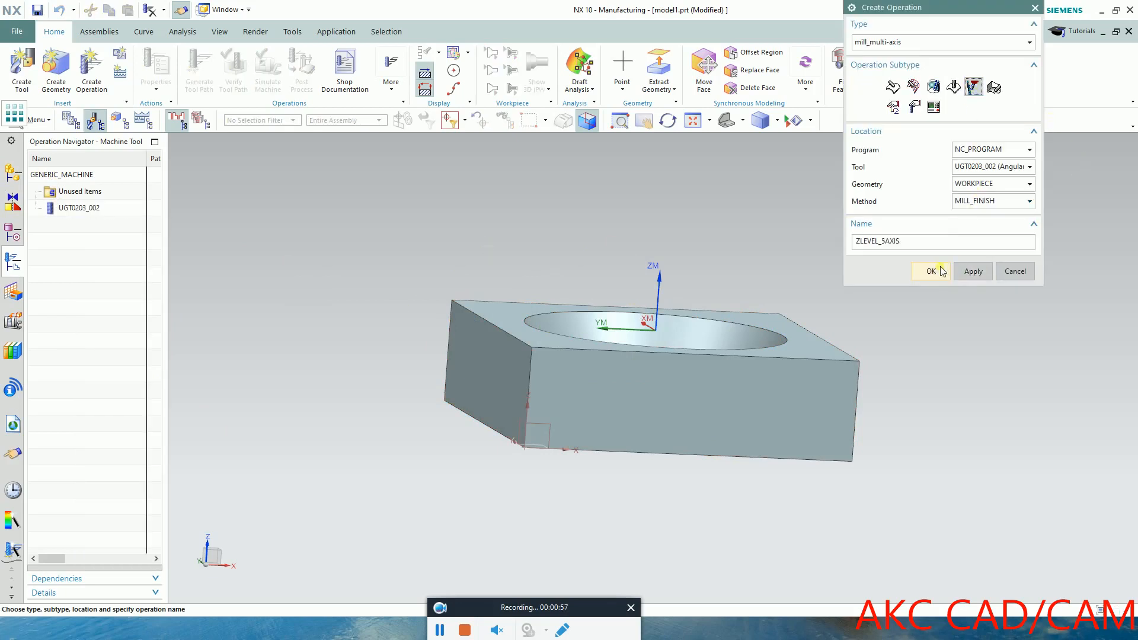
{"action": "left_click", "coordinate": [922, 267]}
Specify the pocket's tapered wall, fillet and floor faces as the operation's cut area.
{"action": "middle_click_drag", "start_coordinate": [667, 170], "coordinate": [641, 300]}
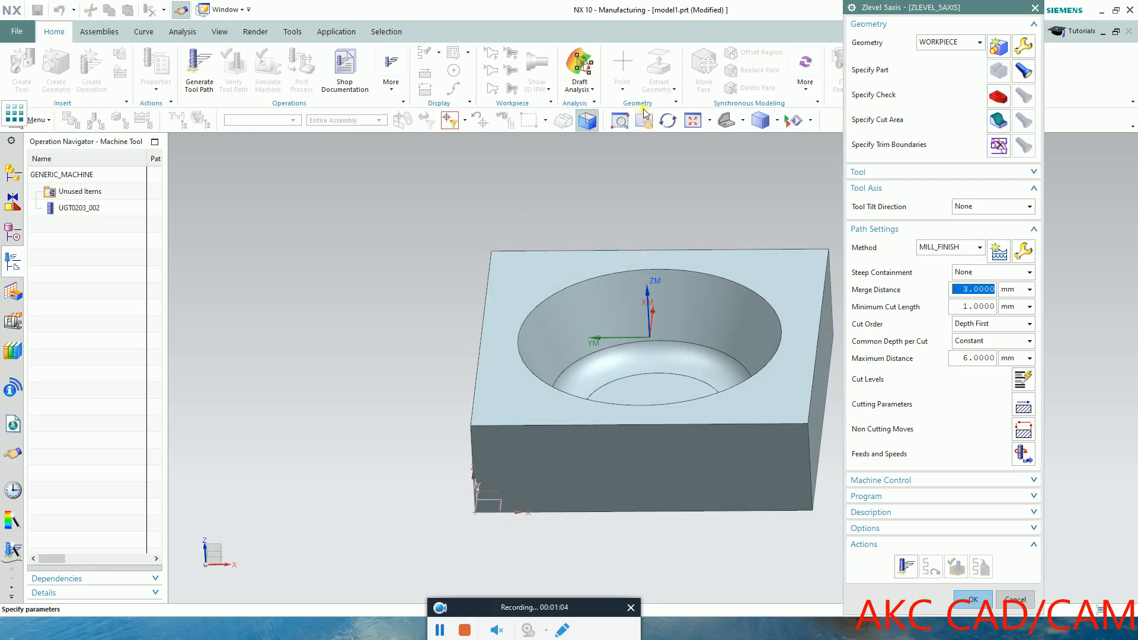
{"action": "left_click", "coordinate": [999, 123]}
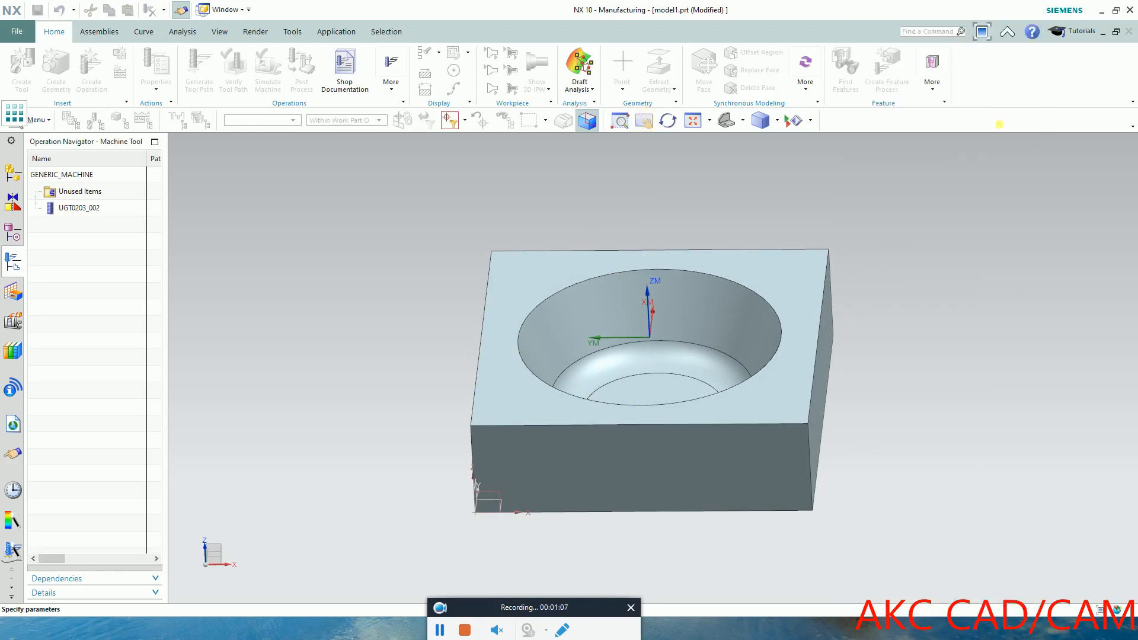
{"action": "scroll", "coordinate": [563, 426], "scroll_direction": "down", "scroll_amount": 2}
{"action": "scroll", "coordinate": [445, 373], "scroll_direction": "up", "scroll_amount": 3}
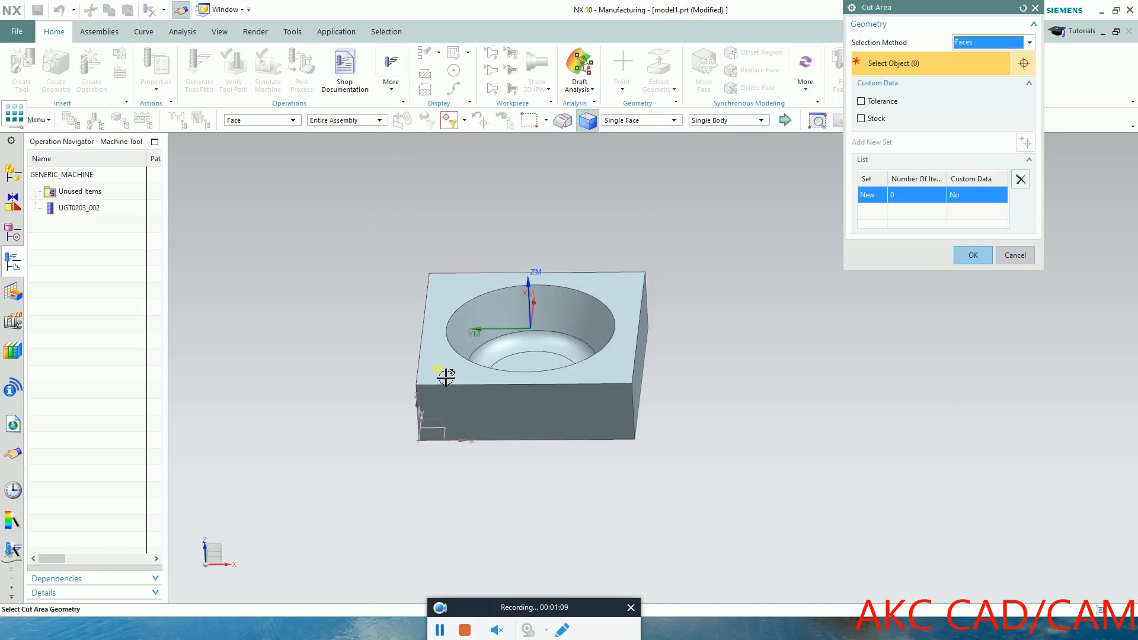
{"action": "middle_click_drag", "start_coordinate": [567, 241], "coordinate": [554, 569]}
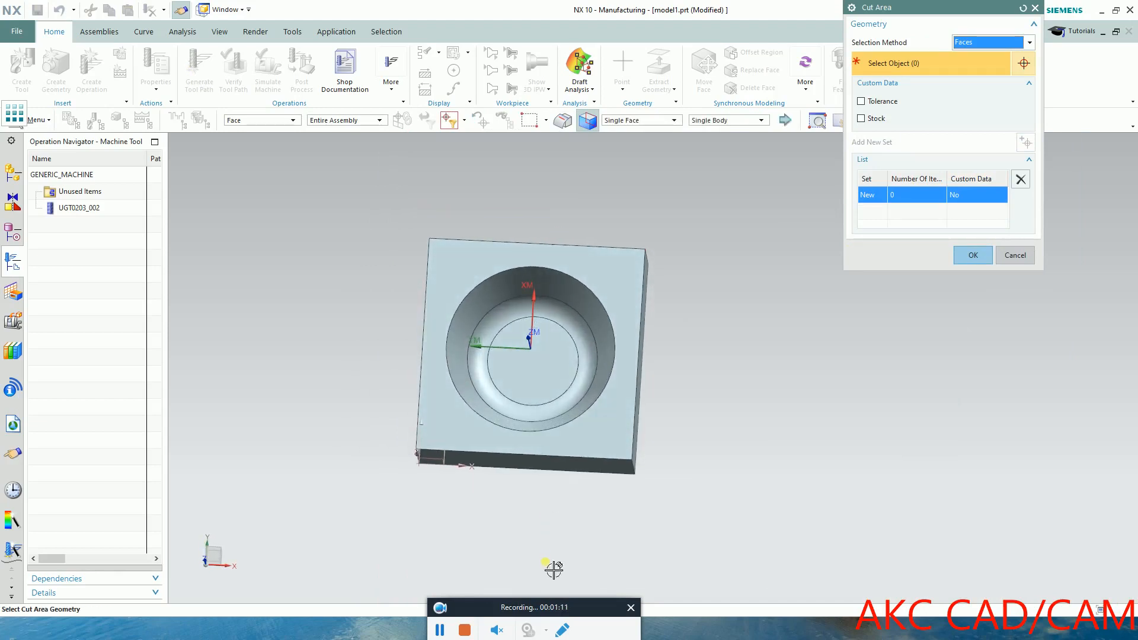
{"action": "key", "text": "F8"}
{"action": "scroll", "coordinate": [575, 487], "scroll_direction": "down", "scroll_amount": 3}
{"action": "scroll", "coordinate": [616, 426], "scroll_direction": "up", "scroll_amount": 2}
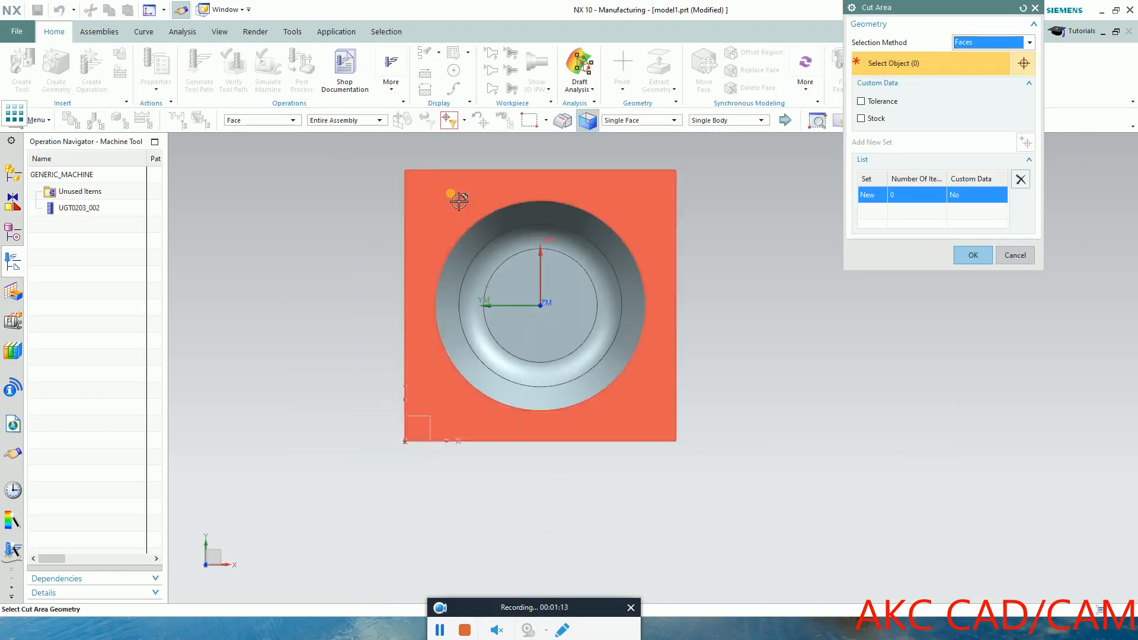
{"action": "left_click_drag", "start_coordinate": [419, 184], "coordinate": [655, 427]}
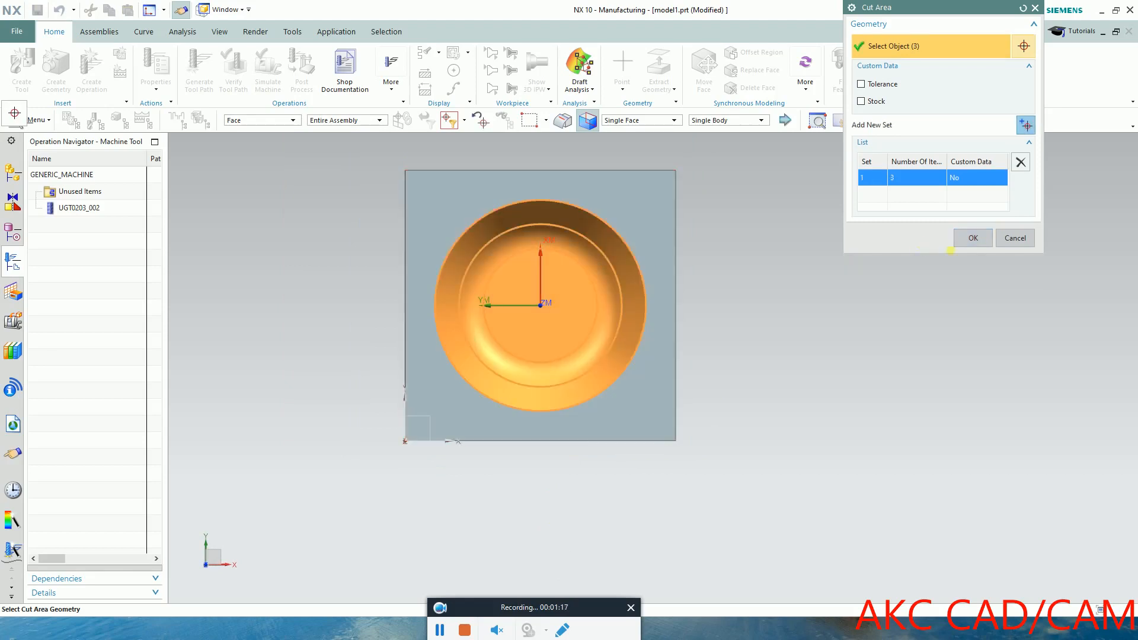
{"action": "left_click", "coordinate": [960, 256]}
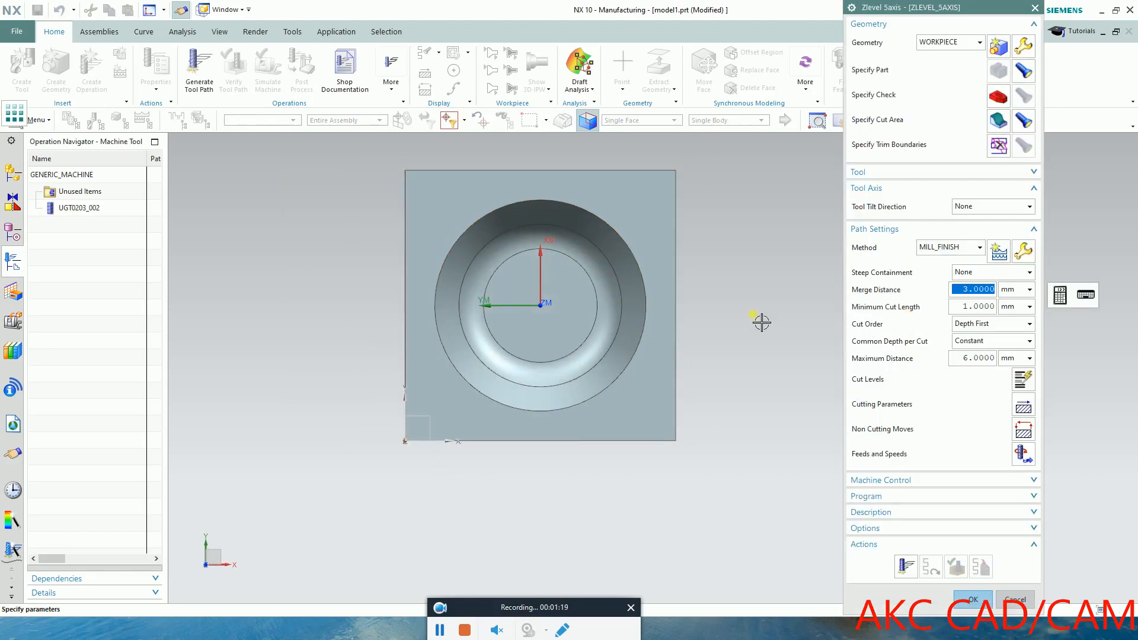
Set the maximum distance per cut to 0.53 mm and generate the Zlevel 5-axis tool path.
{"action": "middle_click_drag", "start_coordinate": [445, 243], "coordinate": [413, 195]}
{"action": "middle_click_drag", "start_coordinate": [315, 531], "coordinate": [386, 419]}
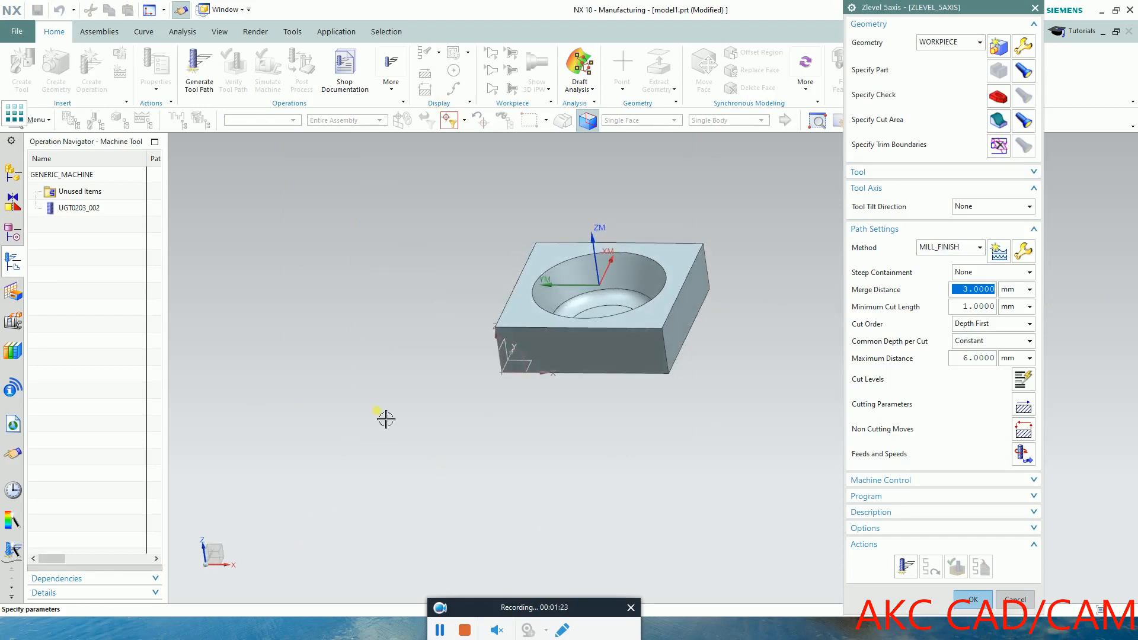
{"action": "left_click", "coordinate": [968, 359]}
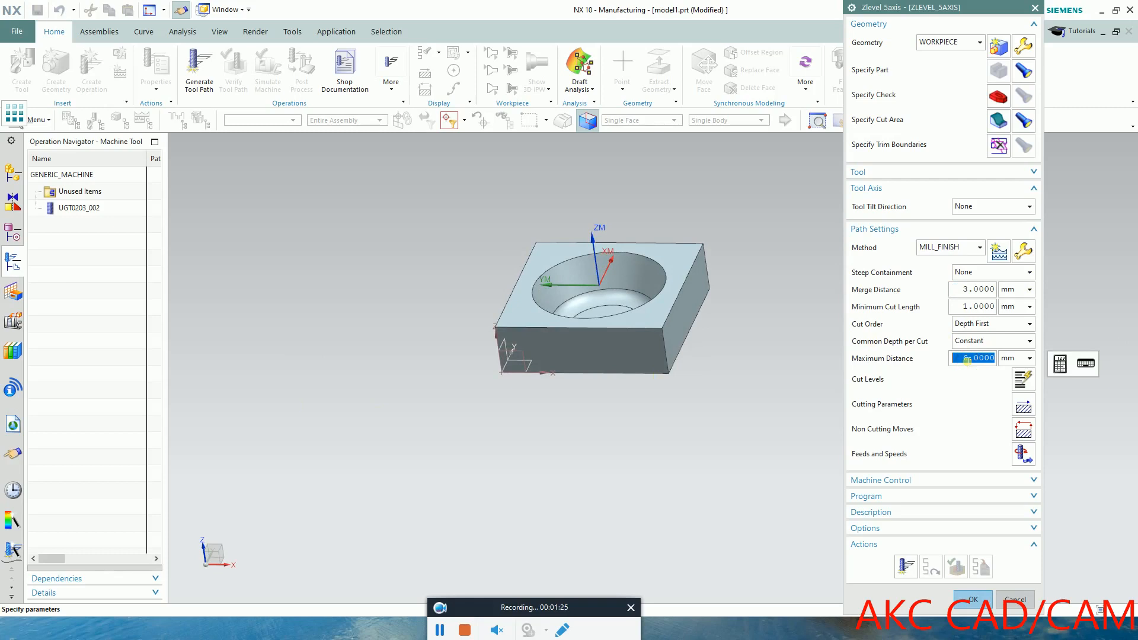
{"action": "type", "text": ".5"}
{"action": "left_click", "coordinate": [904, 567]}
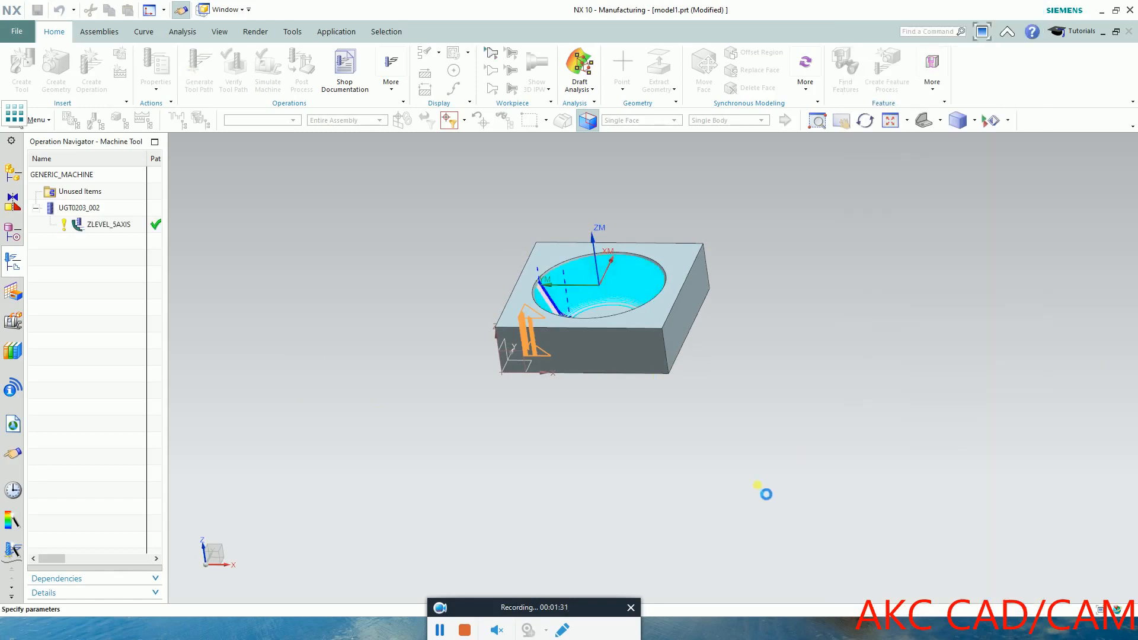
Replay the pocket's tool path with the animation speed set to 6 and raised to 9, stop it, and accept the operation.
{"action": "scroll", "coordinate": [609, 276], "scroll_direction": "up", "scroll_amount": 3}
{"action": "scroll", "coordinate": [605, 273], "scroll_direction": "up", "scroll_amount": 3}
{"action": "scroll", "coordinate": [567, 316], "scroll_direction": "down", "scroll_amount": 2}
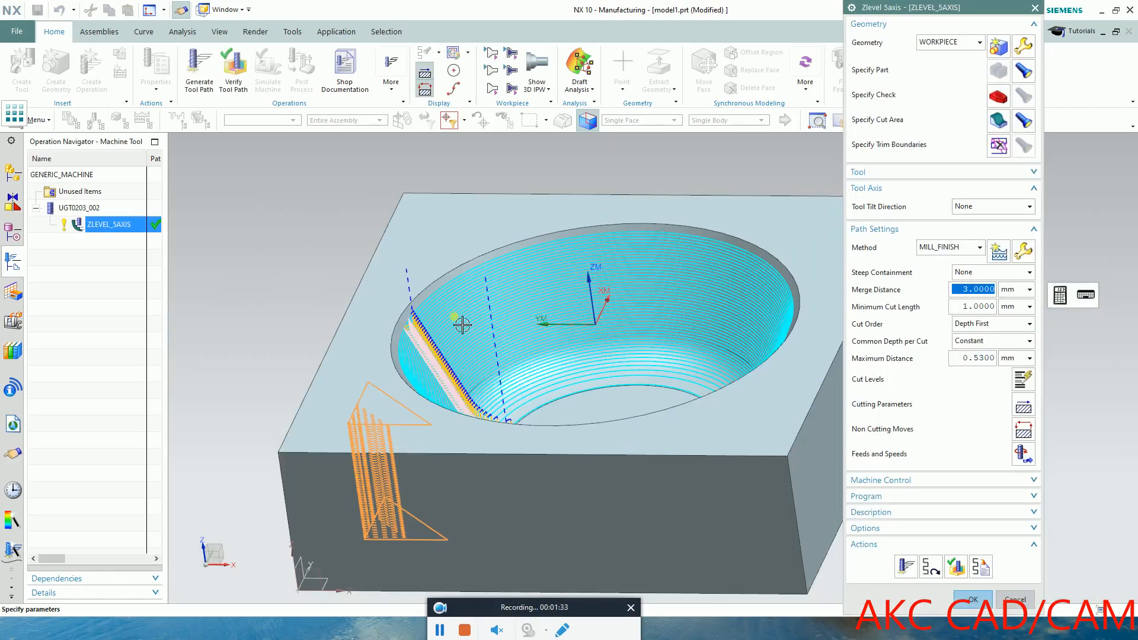
{"action": "scroll", "coordinate": [462, 325], "scroll_direction": "down", "scroll_amount": 2}
{"action": "scroll", "coordinate": [578, 327], "scroll_direction": "up", "scroll_amount": 3}
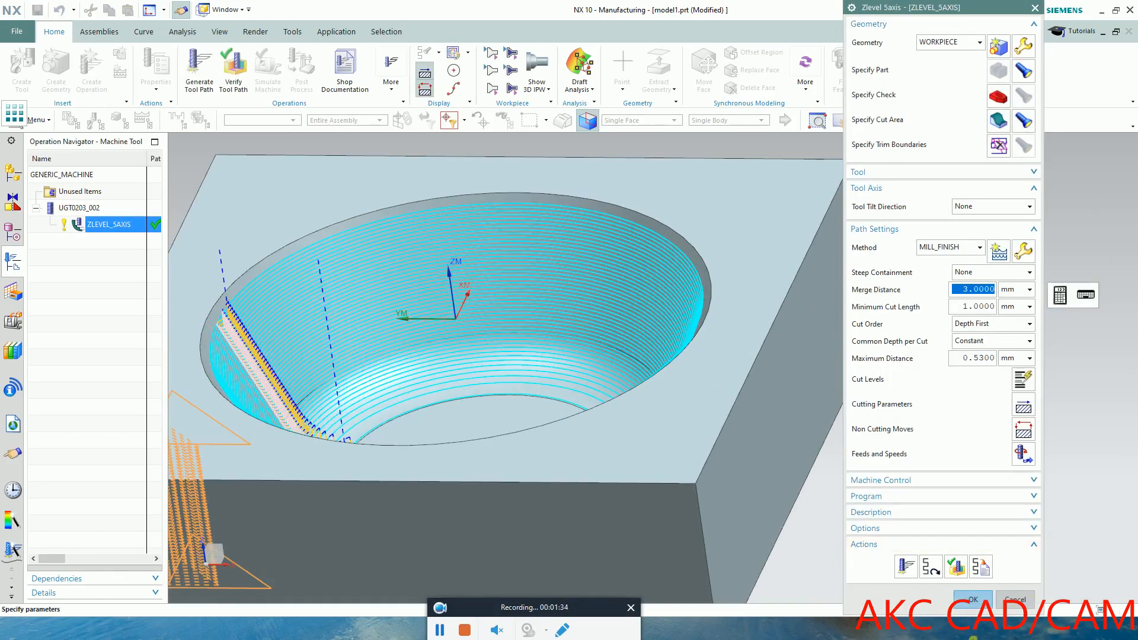
{"action": "left_click", "coordinate": [956, 567]}
{"action": "scroll", "coordinate": [473, 297], "scroll_direction": "down", "scroll_amount": 3}
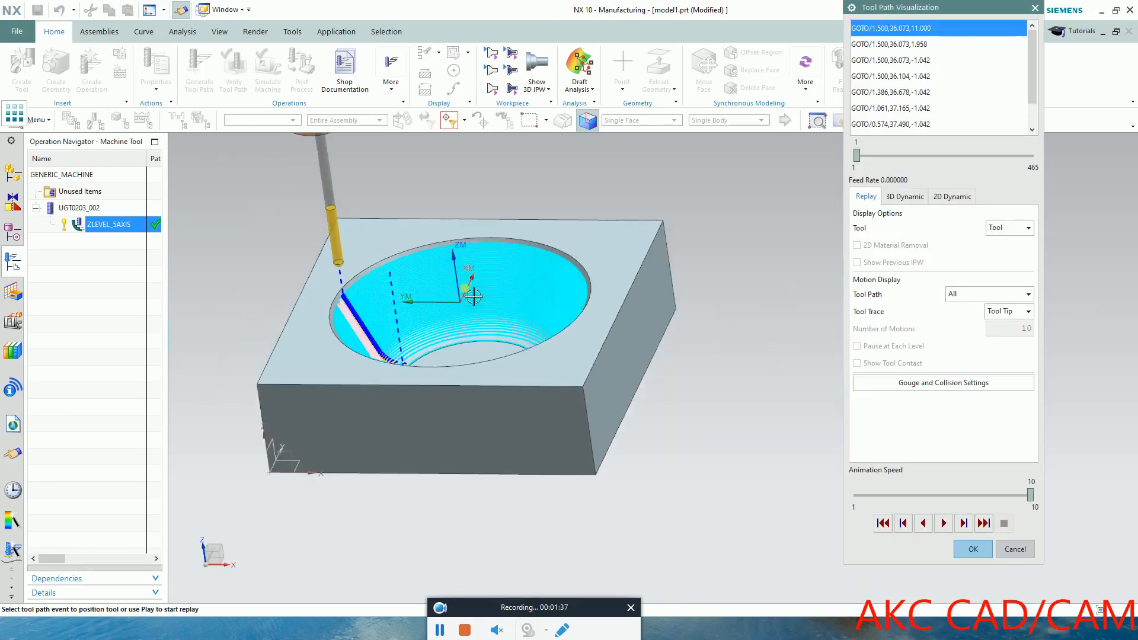
{"action": "left_click", "coordinate": [934, 495]}
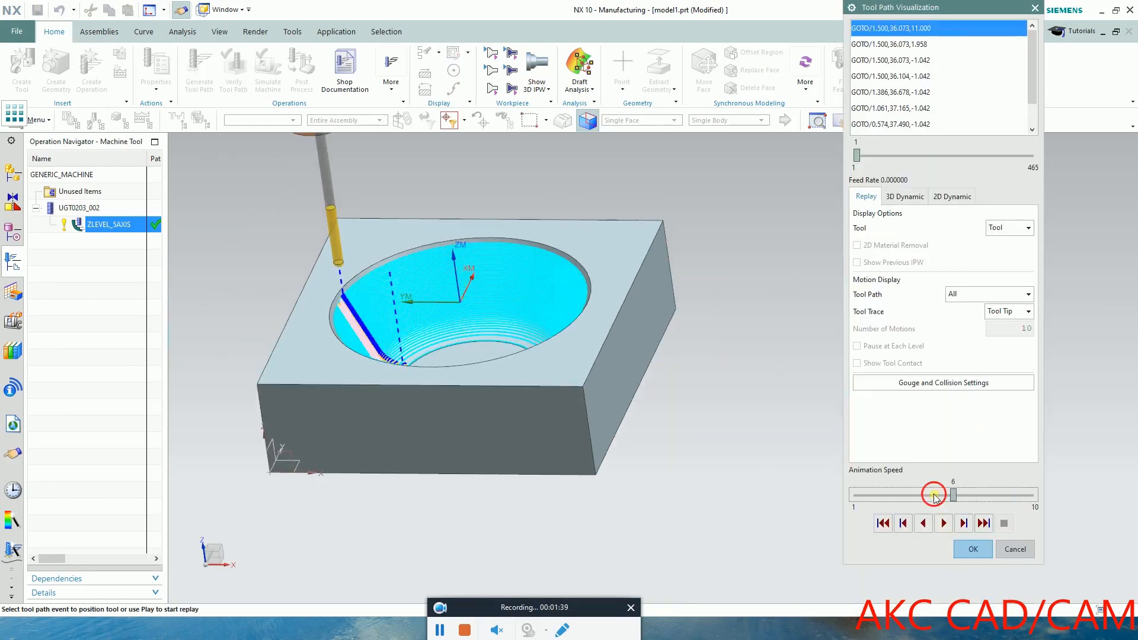
{"action": "left_click", "coordinate": [944, 523]}
{"action": "left_click_drag", "start_coordinate": [953, 495], "coordinate": [1013, 498]}
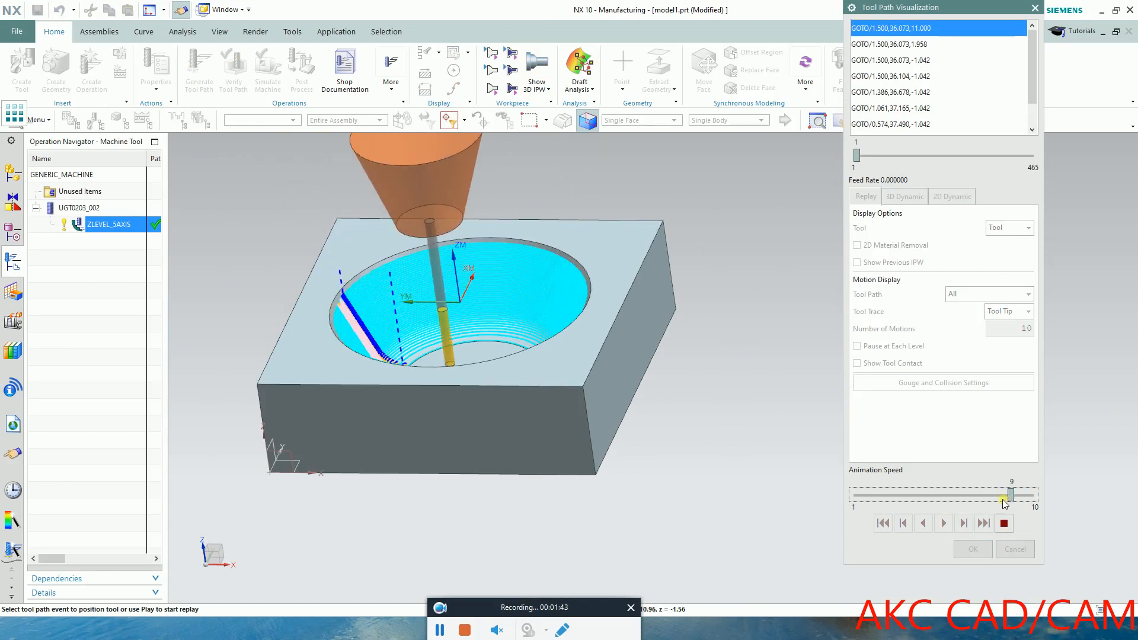
{"action": "scroll", "coordinate": [436, 391], "scroll_direction": "down", "scroll_amount": 2}
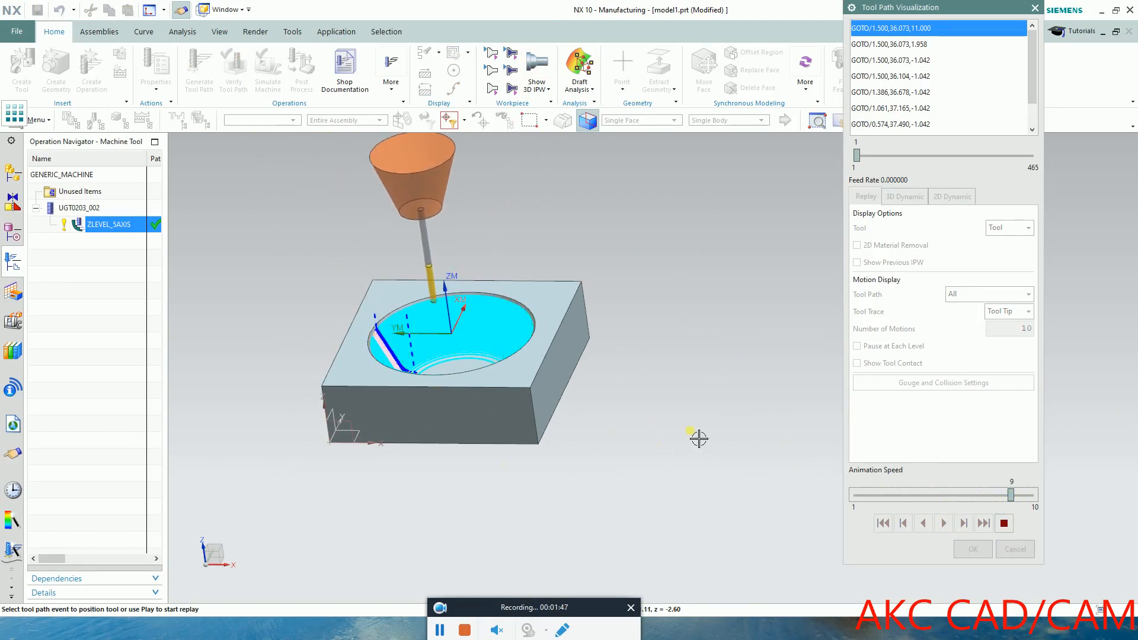
{"action": "left_click", "coordinate": [1005, 523]}
{"action": "left_click", "coordinate": [972, 549]}
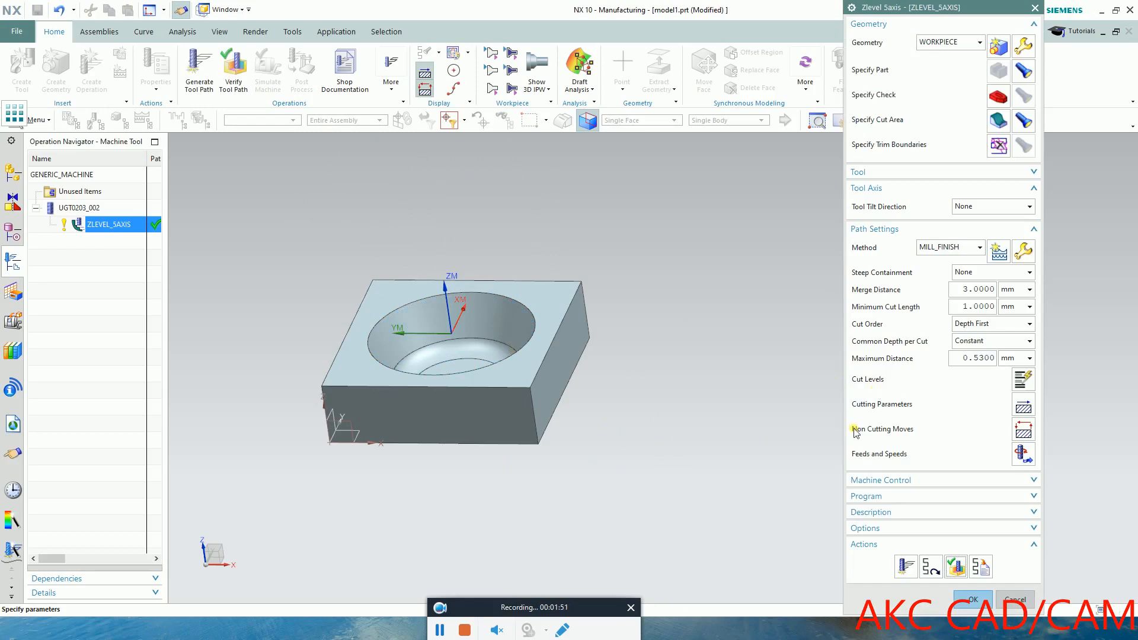
{"action": "left_click", "coordinate": [972, 599]}
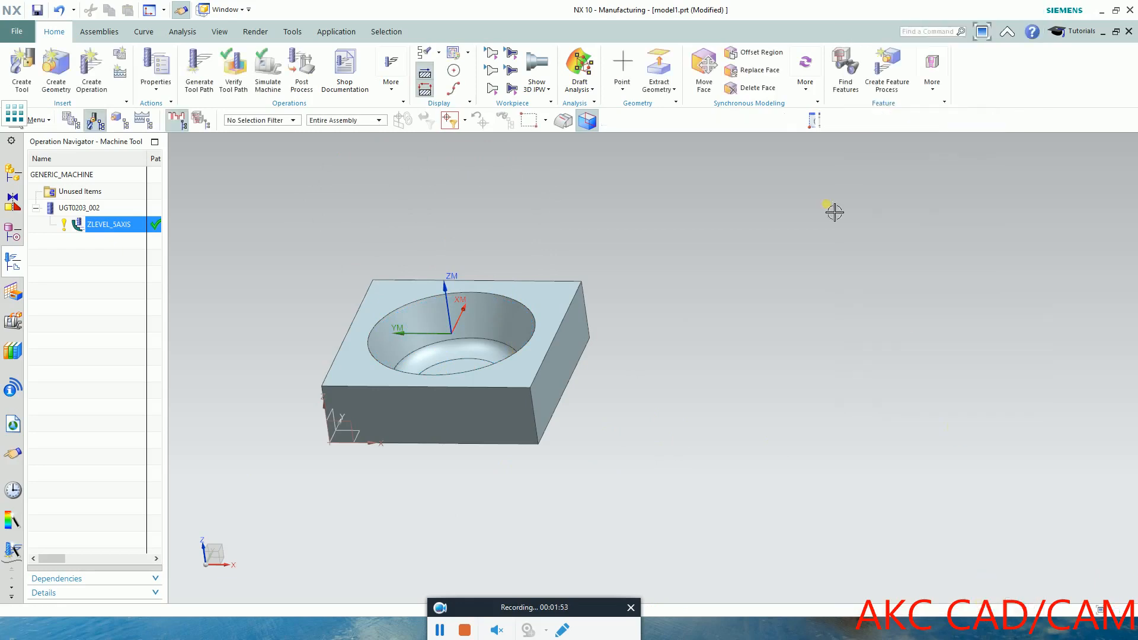
Set the length of ball mill UGT0203_002 to 30 and its flute length to 10, and accept the tool.
{"action": "left_click", "coordinate": [71, 209]}
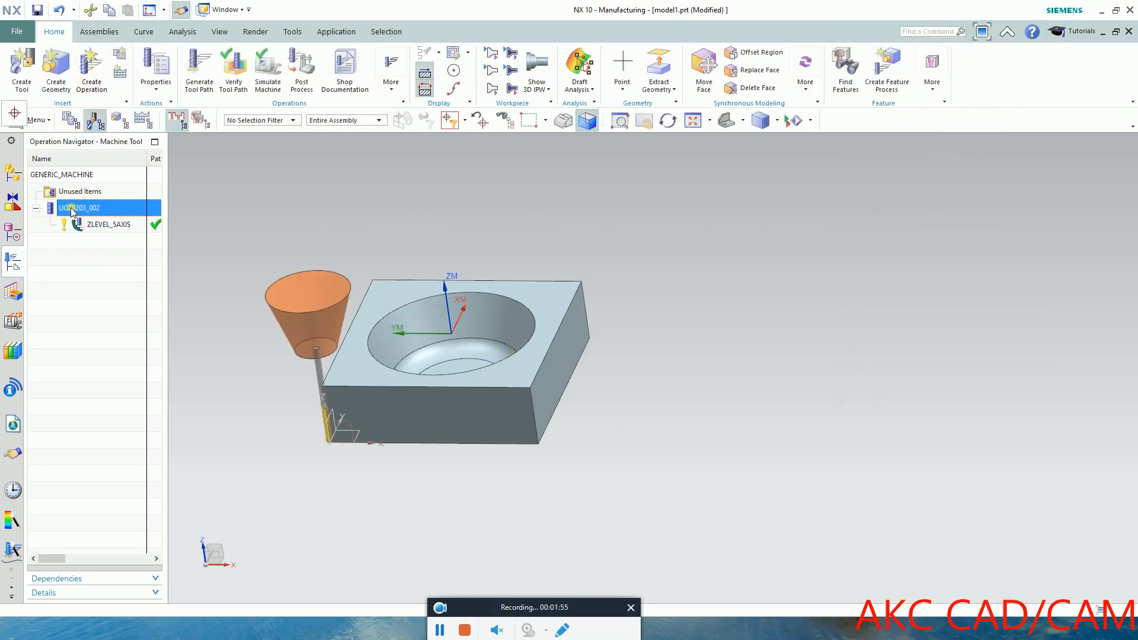
{"action": "double_click", "coordinate": [71, 209]}
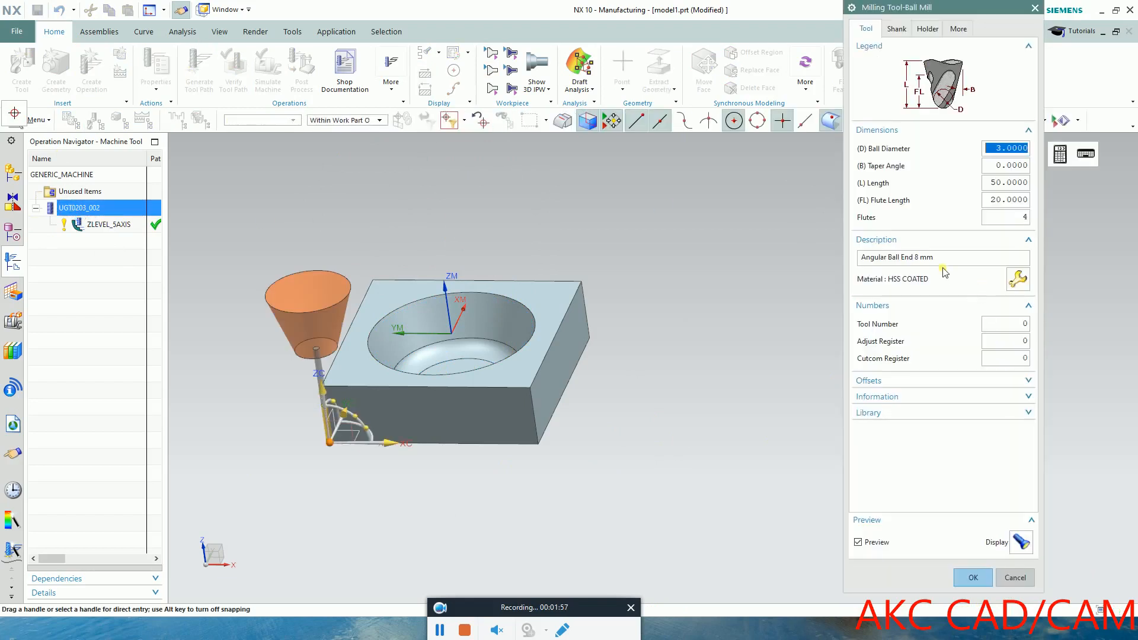
{"action": "left_click", "coordinate": [997, 185]}
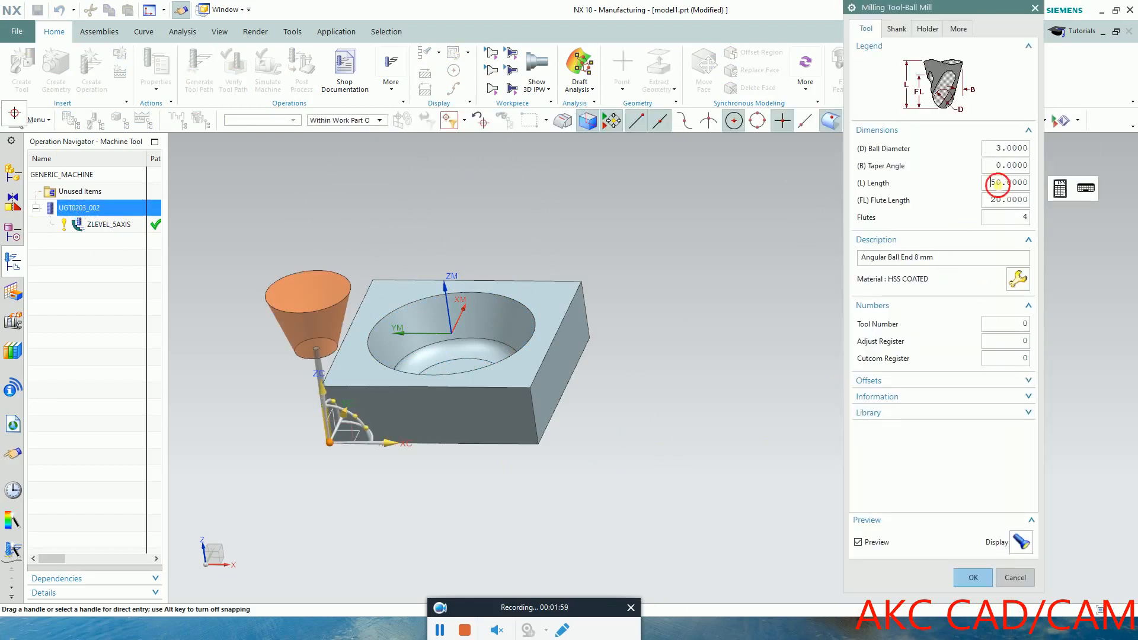
{"action": "double_click", "coordinate": [999, 185]}
{"action": "type", "text": "30"}
{"action": "left_click", "coordinate": [1002, 202]}
{"action": "double_click", "coordinate": [1002, 203]}
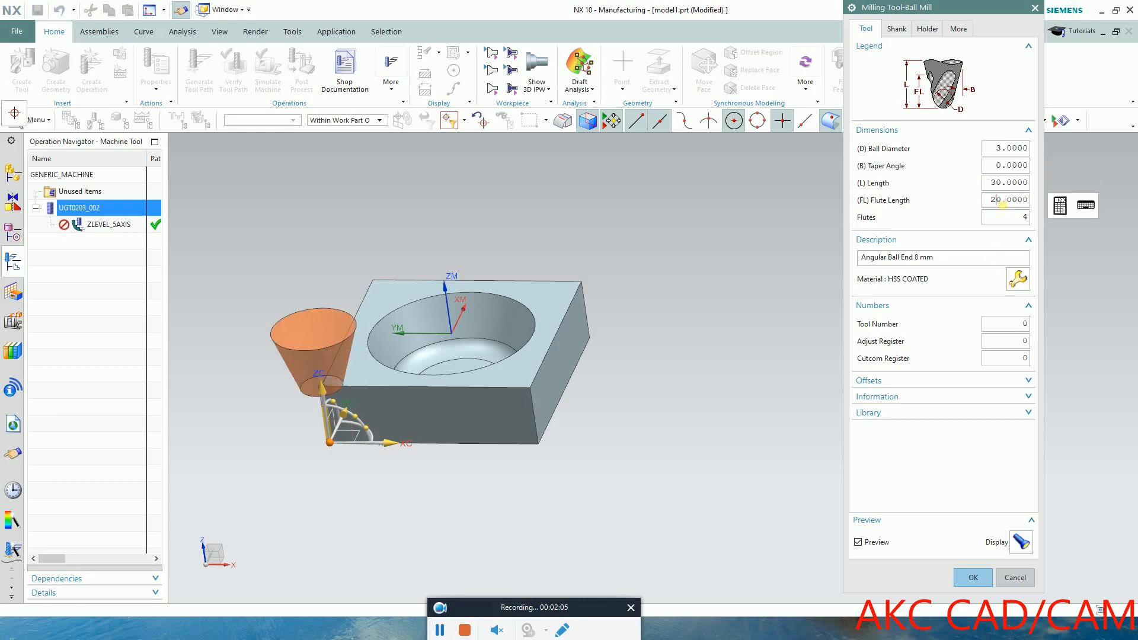
{"action": "double_click", "coordinate": [1023, 203]}
{"action": "type", "text": "10"}
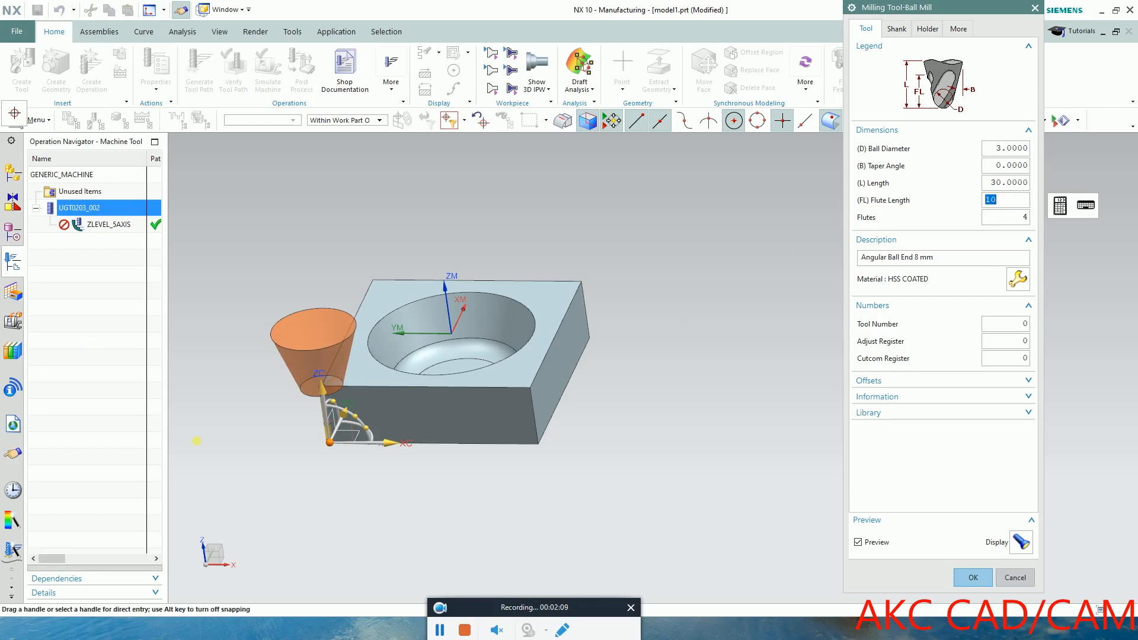
{"action": "scroll", "coordinate": [305, 448], "scroll_direction": "up", "scroll_amount": 3}
{"action": "middle_click_drag", "start_coordinate": [317, 424], "coordinate": [305, 330]}
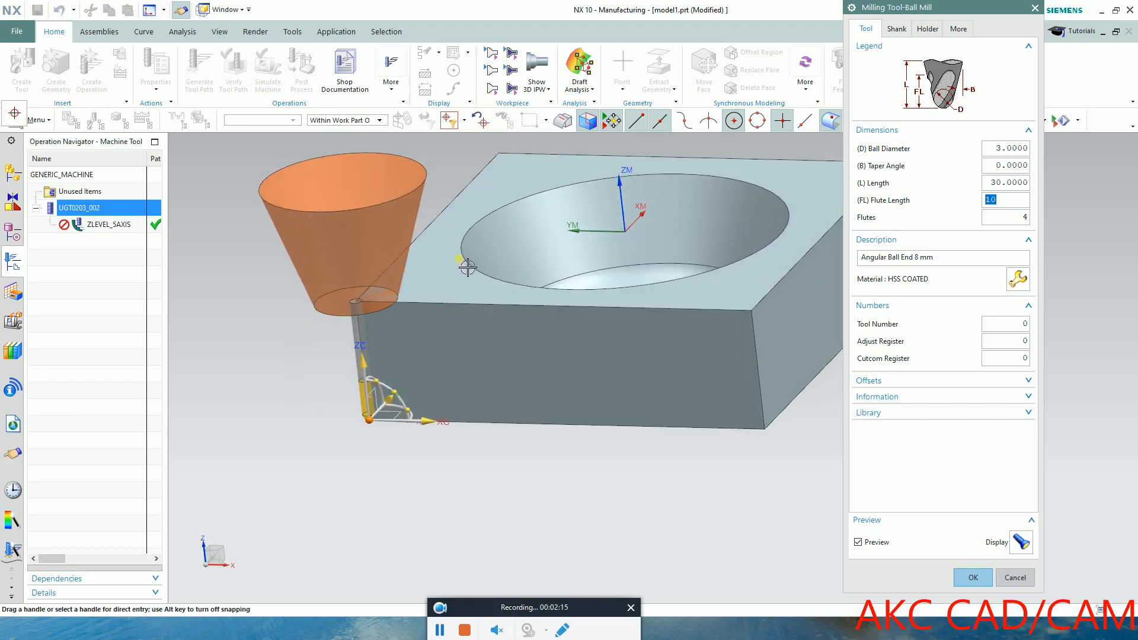
{"action": "scroll", "coordinate": [219, 368], "scroll_direction": "down", "scroll_amount": 3}
{"action": "left_click", "coordinate": [973, 577]}
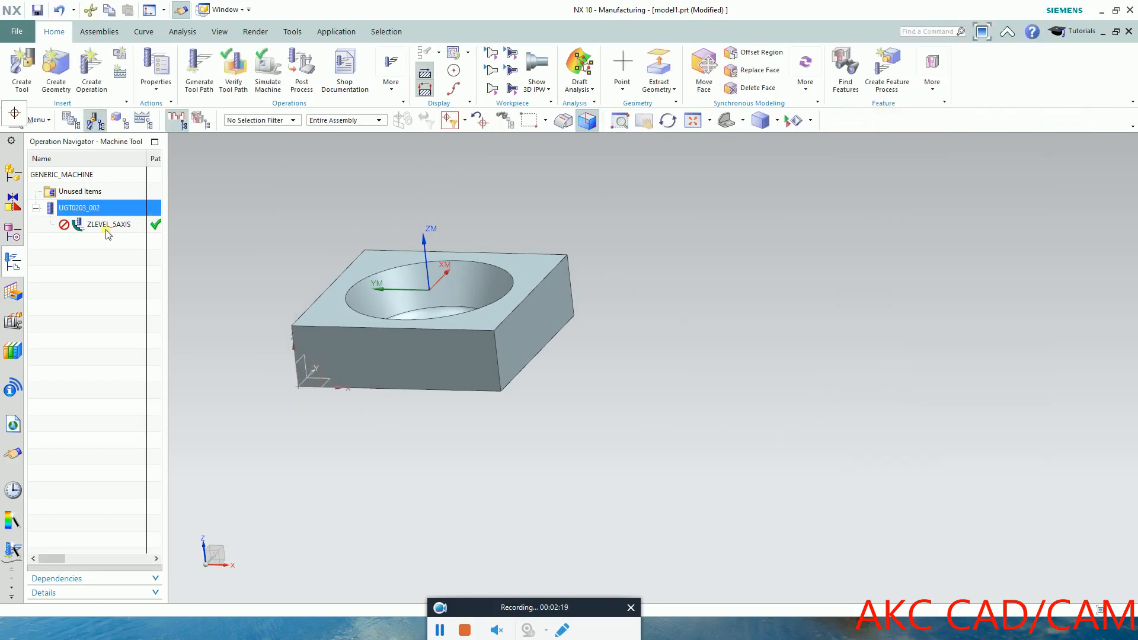
Regenerate the ZLEVEL_5AXIS tool path with the shortened ball mill.
{"action": "left_click", "coordinate": [107, 229]}
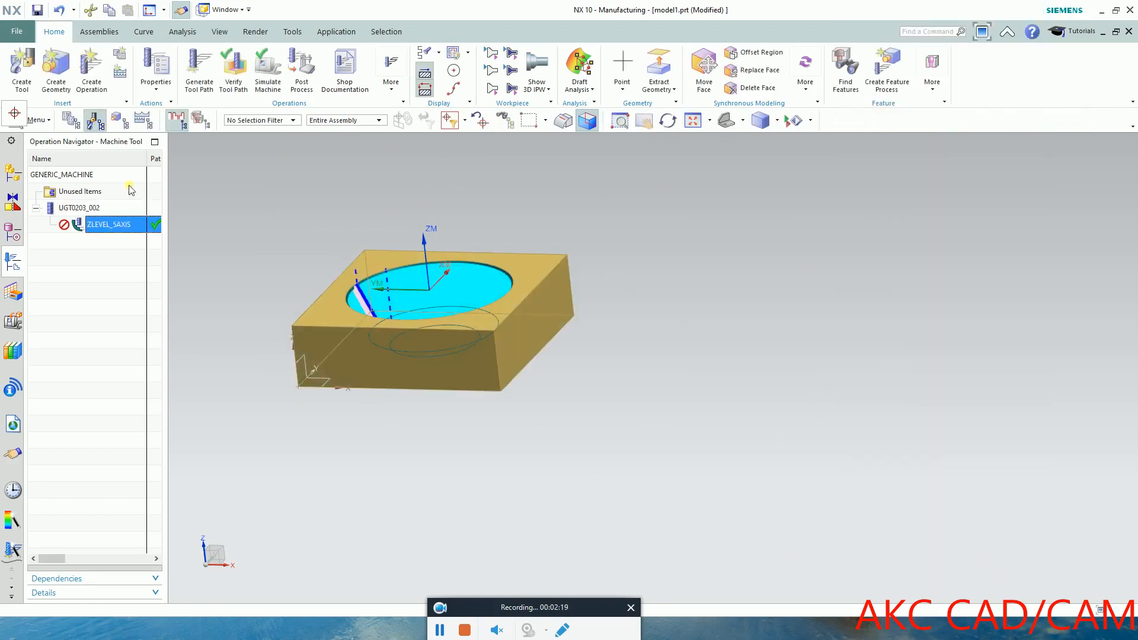
{"action": "left_click", "coordinate": [200, 71]}
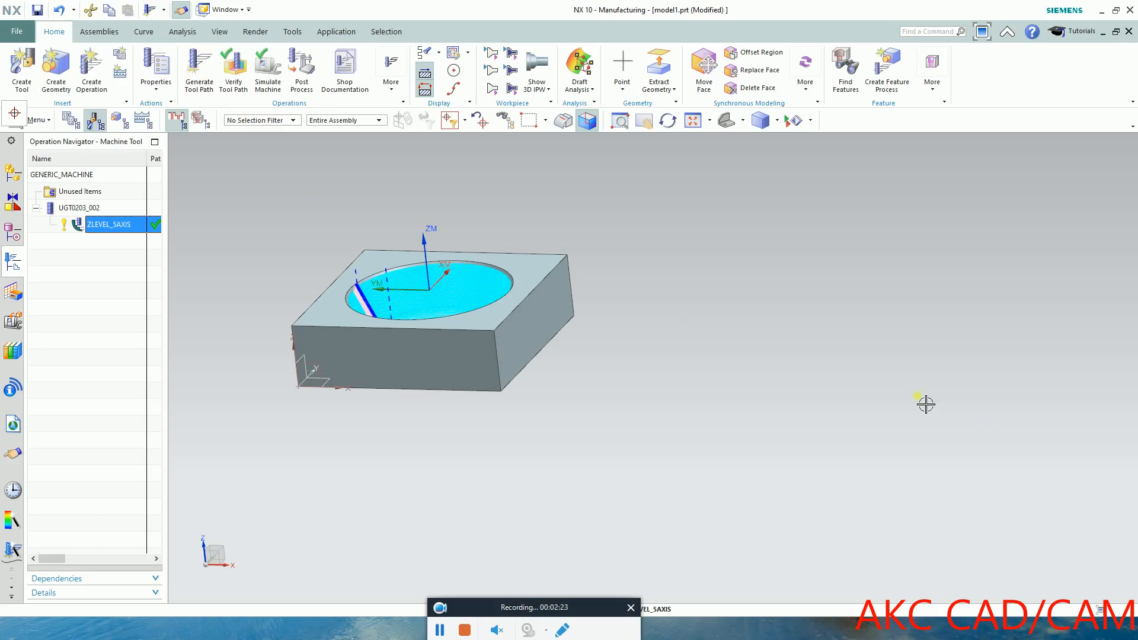
{"action": "scroll", "coordinate": [349, 274], "scroll_direction": "up", "scroll_amount": 4}
{"action": "scroll", "coordinate": [441, 251], "scroll_direction": "down", "scroll_amount": 3}
{"action": "middle_click_drag", "start_coordinate": [262, 318], "coordinate": [299, 266]}
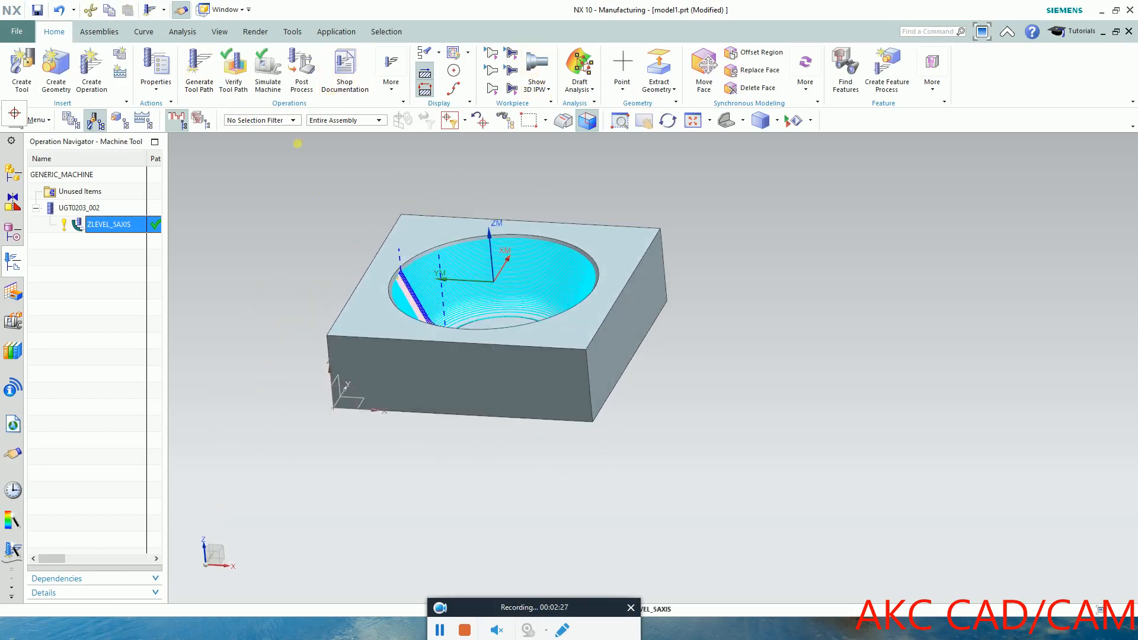
Verify the ZLEVEL_5AXIS tool path in 3D Dynamic, playing it at animation speed 8 and lowering it to 6, and close the visualization.
{"action": "left_click", "coordinate": [234, 66]}
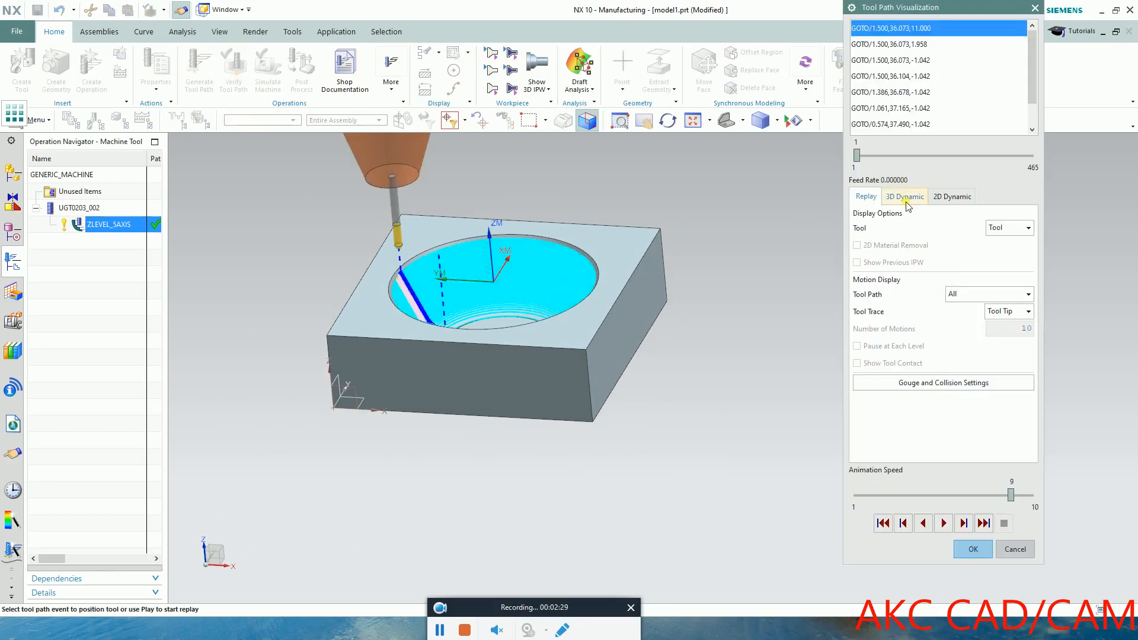
{"action": "left_click", "coordinate": [905, 196]}
{"action": "left_click", "coordinate": [944, 496]}
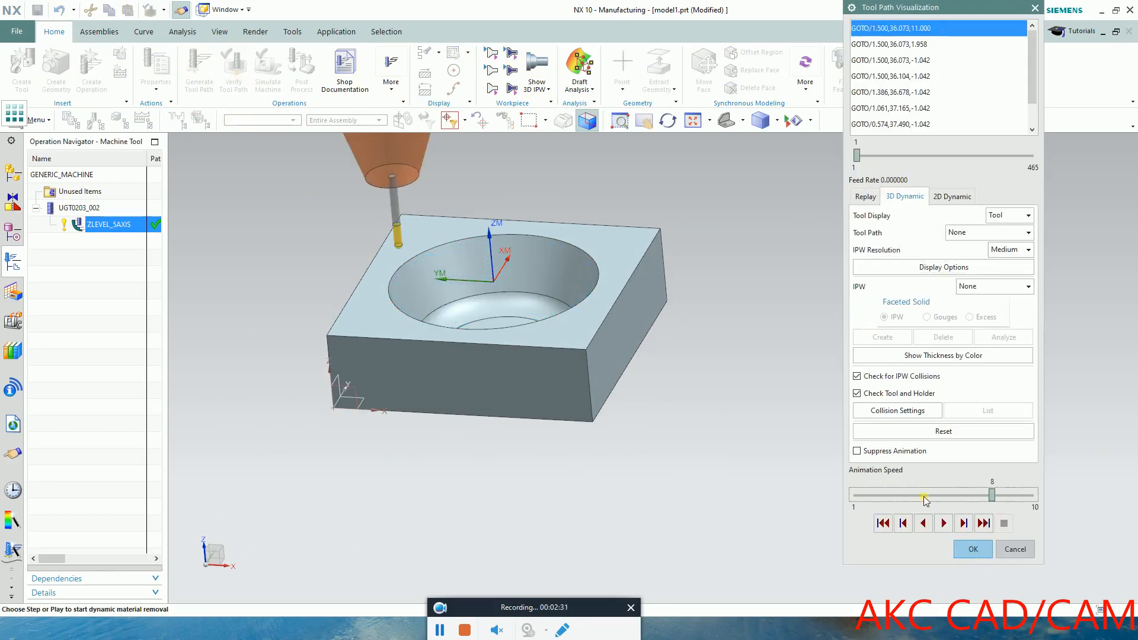
{"action": "left_click", "coordinate": [944, 522]}
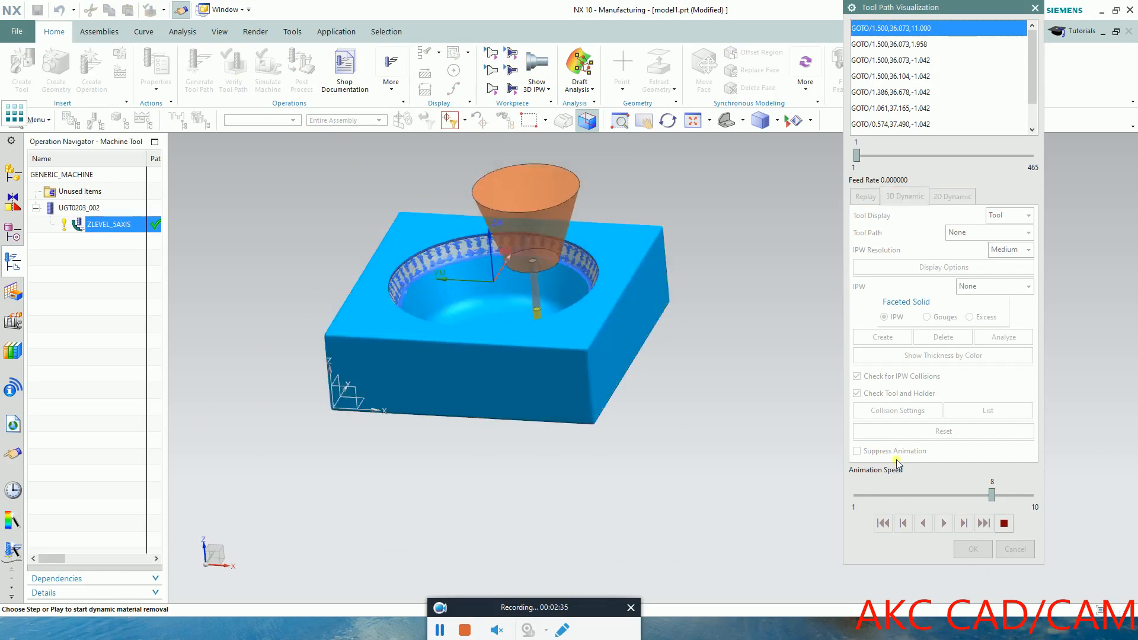
{"action": "left_click", "coordinate": [932, 495]}
{"action": "left_click", "coordinate": [933, 495]}
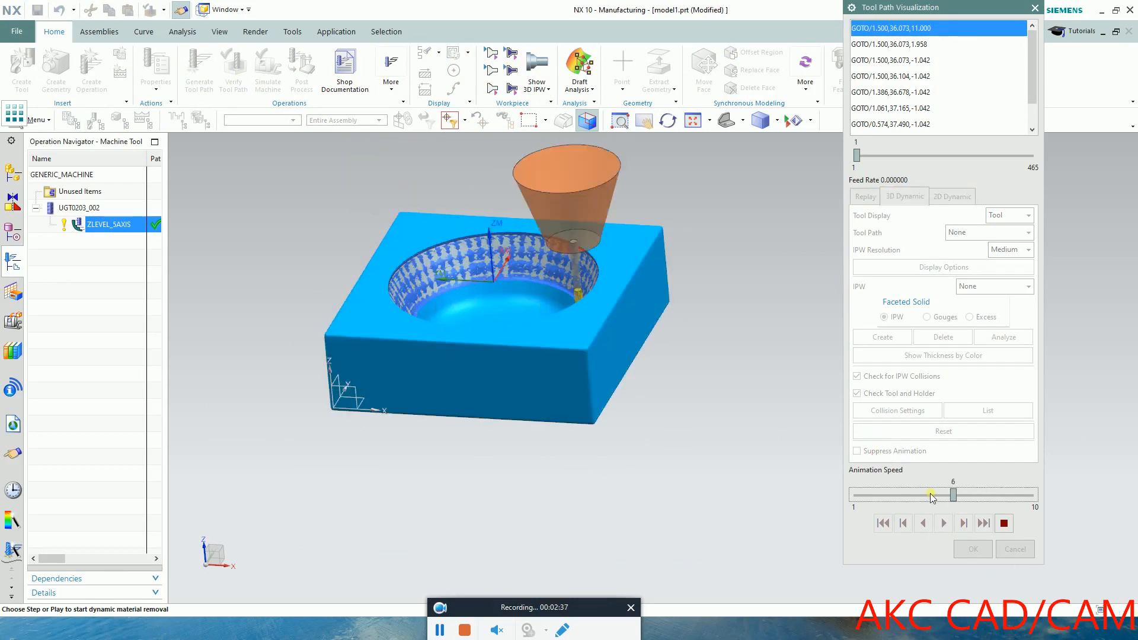
{"action": "middle_click_drag", "start_coordinate": [596, 346], "coordinate": [647, 233]}
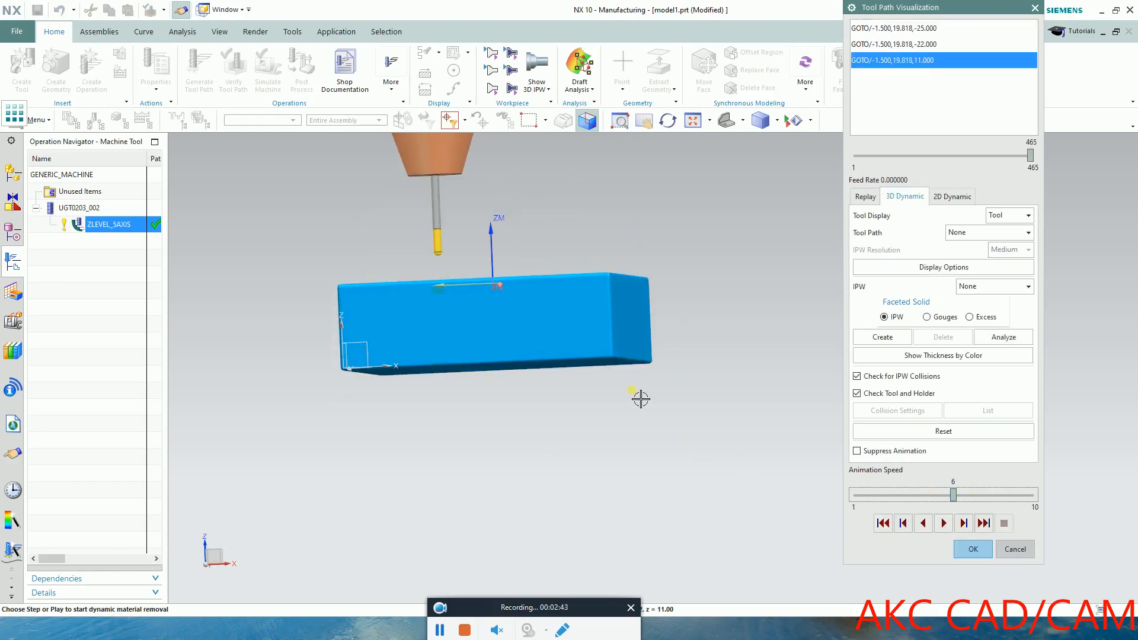
{"action": "middle_click_drag", "start_coordinate": [640, 399], "coordinate": [541, 541]}
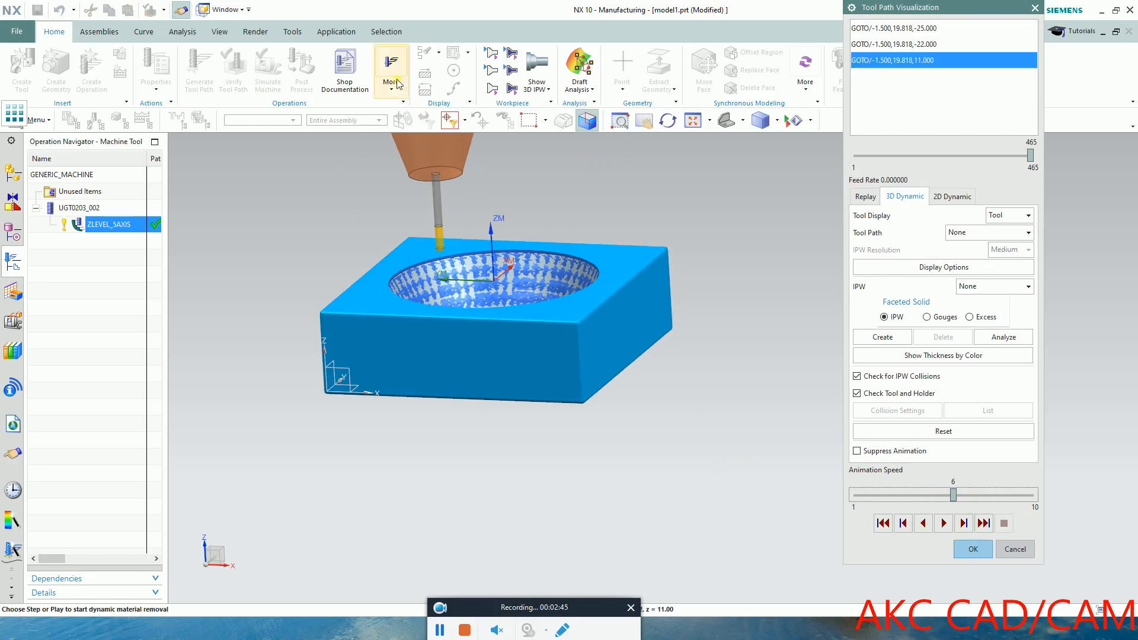
{"action": "scroll", "coordinate": [466, 222], "scroll_direction": "up", "scroll_amount": 4}
{"action": "scroll", "coordinate": [425, 297], "scroll_direction": "down", "scroll_amount": 3}
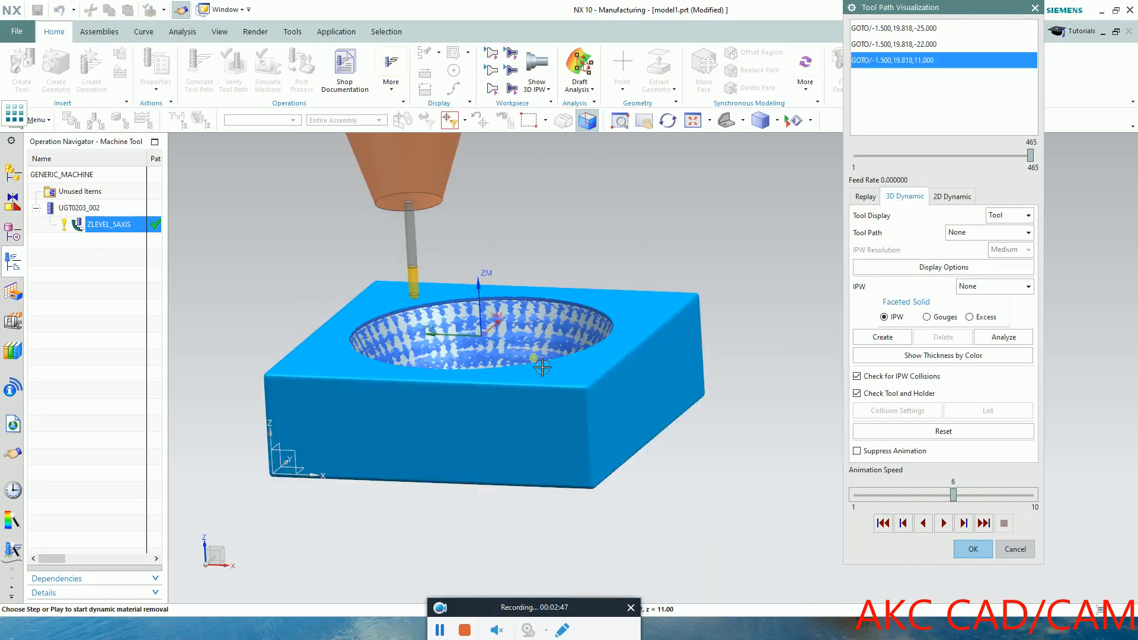
{"action": "left_click", "coordinate": [967, 547]}
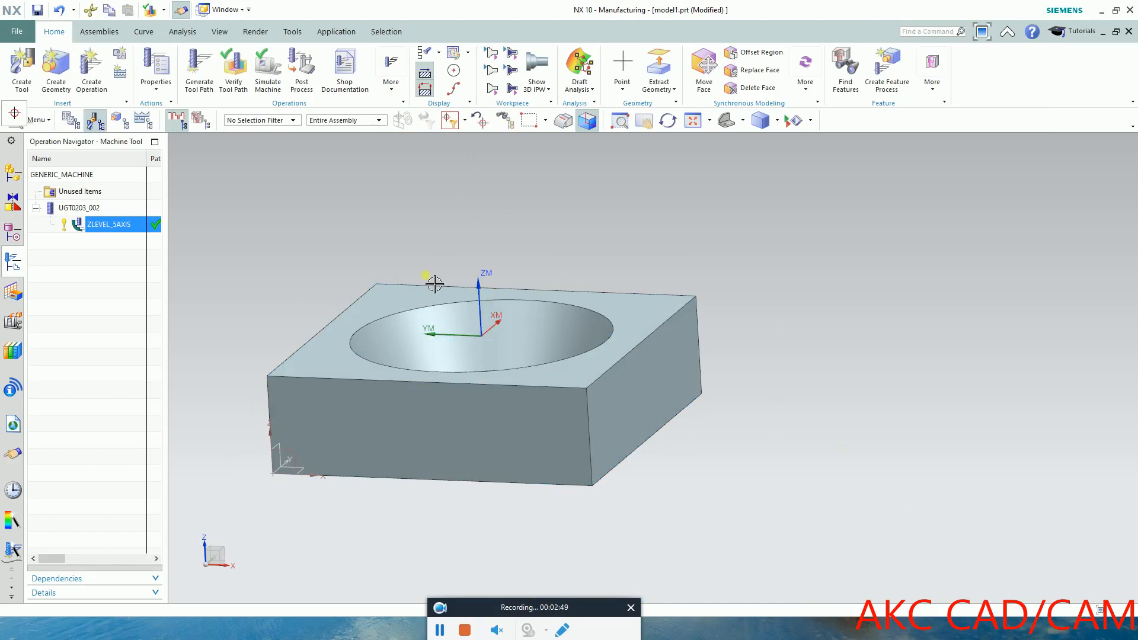
Set the length of ball mill UGT0203_002 to 20 and accept the tool.
{"action": "double_click", "coordinate": [79, 208]}
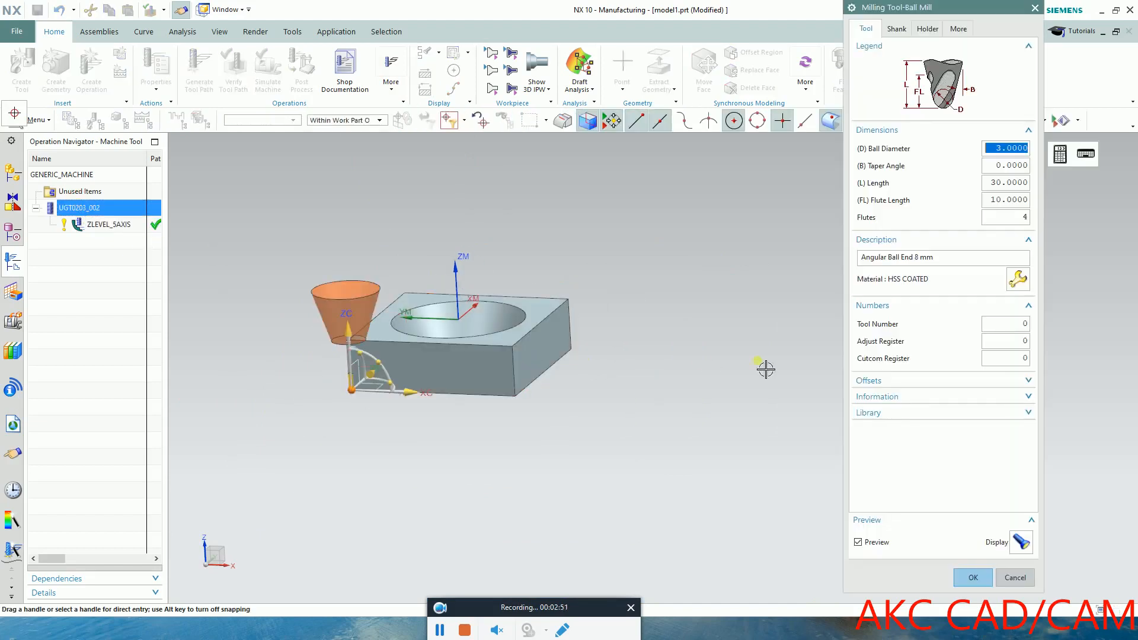
{"action": "left_click", "coordinate": [997, 185]}
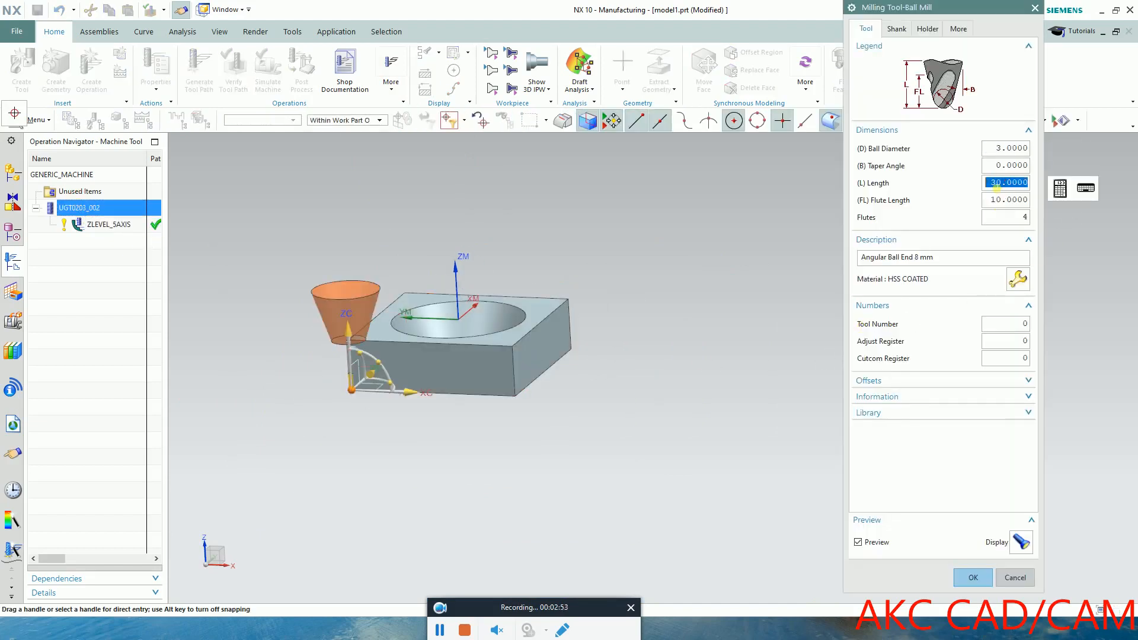
{"action": "type", "text": "20"}
{"action": "left_click", "coordinate": [973, 577]}
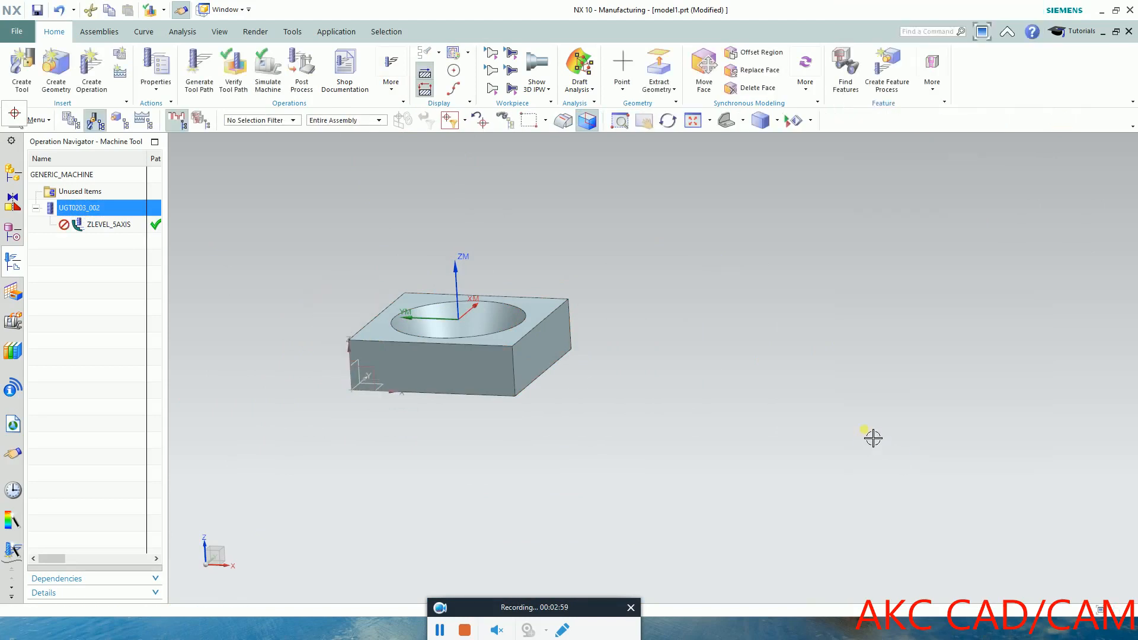
Regenerate the ZLEVEL_5AXIS tool path for the ball mill length of 20.
{"action": "left_click", "coordinate": [90, 226]}
{"action": "left_click", "coordinate": [241, 71]}
{"action": "middle_click_drag", "start_coordinate": [649, 335], "coordinate": [652, 557]}
{"action": "scroll", "coordinate": [455, 372], "scroll_direction": "up", "scroll_amount": 3}
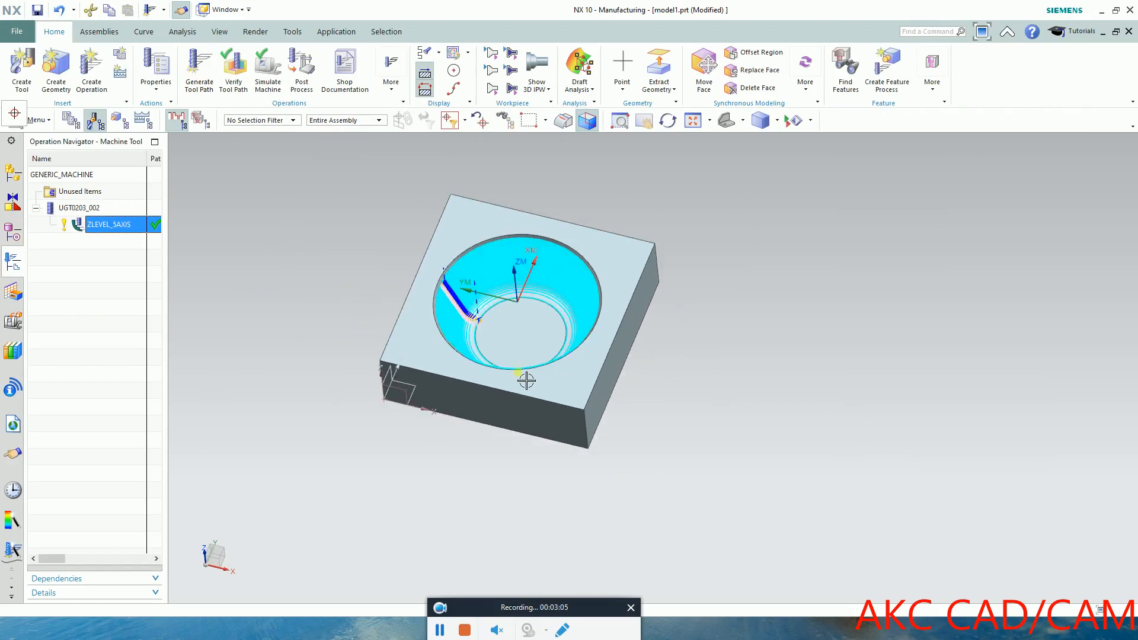
Play the regenerated tool path in 3D Dynamic, slow the animation speed to 4, and examine the holder's clearance in the pocket.
{"action": "left_click", "coordinate": [234, 68]}
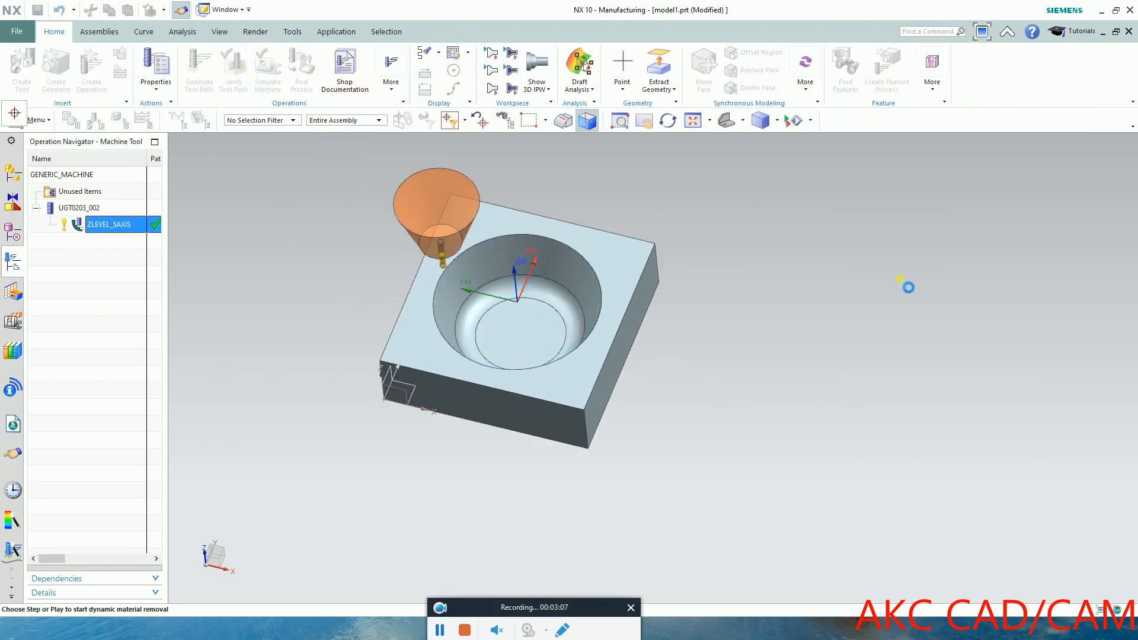
{"action": "left_click", "coordinate": [943, 523]}
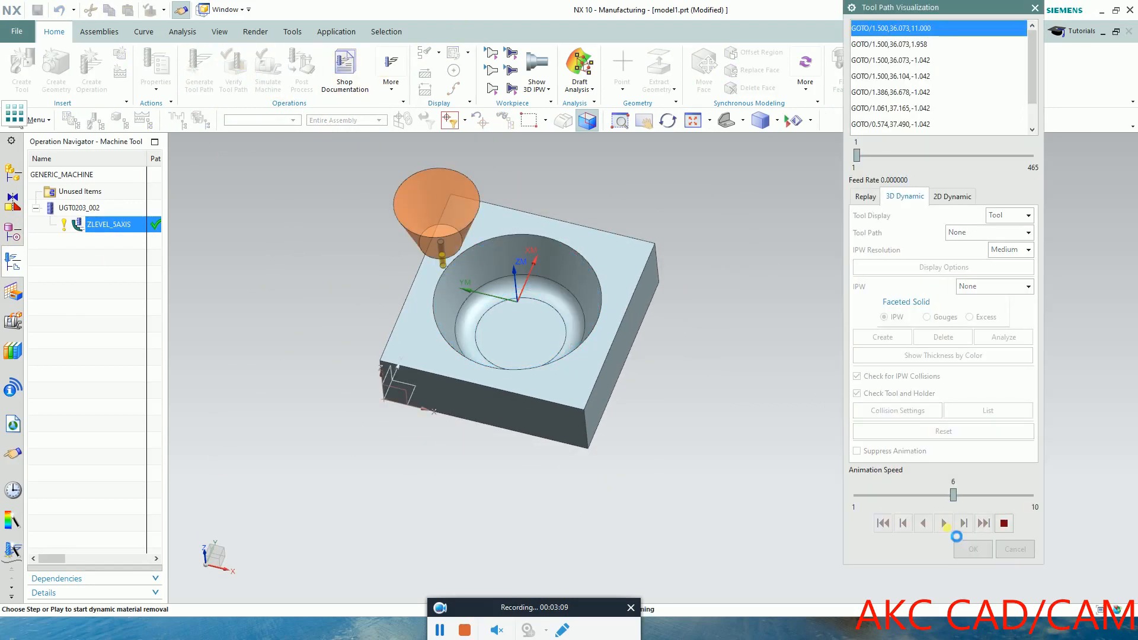
{"action": "middle_click_drag", "start_coordinate": [693, 414], "coordinate": [748, 167]}
{"action": "scroll", "coordinate": [559, 365], "scroll_direction": "up", "scroll_amount": 3}
{"action": "scroll", "coordinate": [561, 400], "scroll_direction": "down", "scroll_amount": 2}
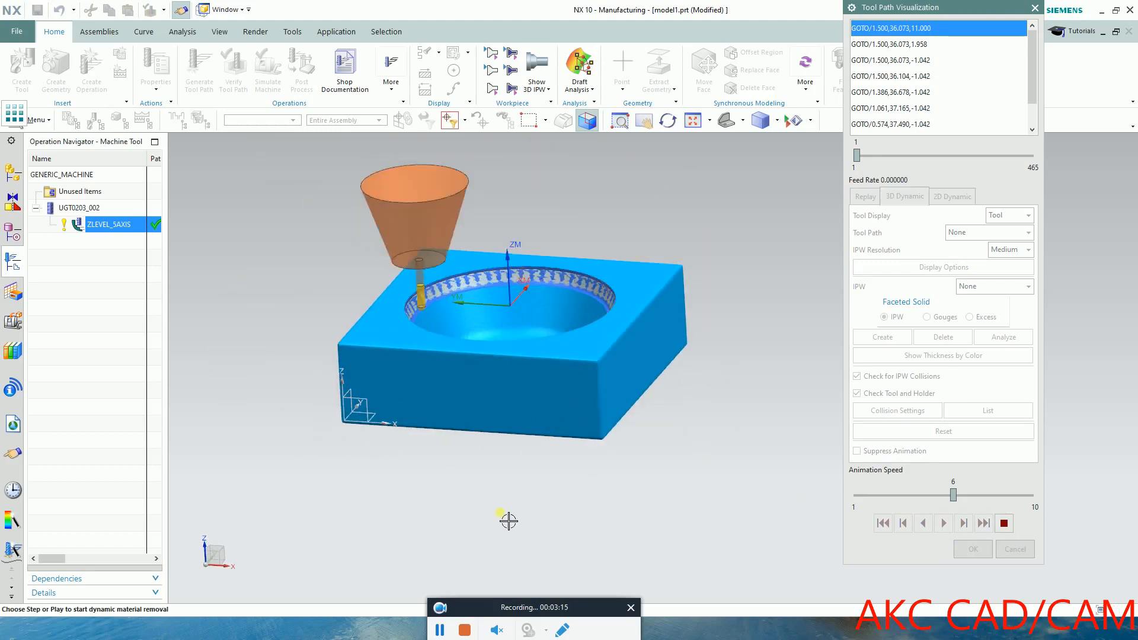
{"action": "middle_click_drag", "start_coordinate": [508, 518], "coordinate": [579, 455]}
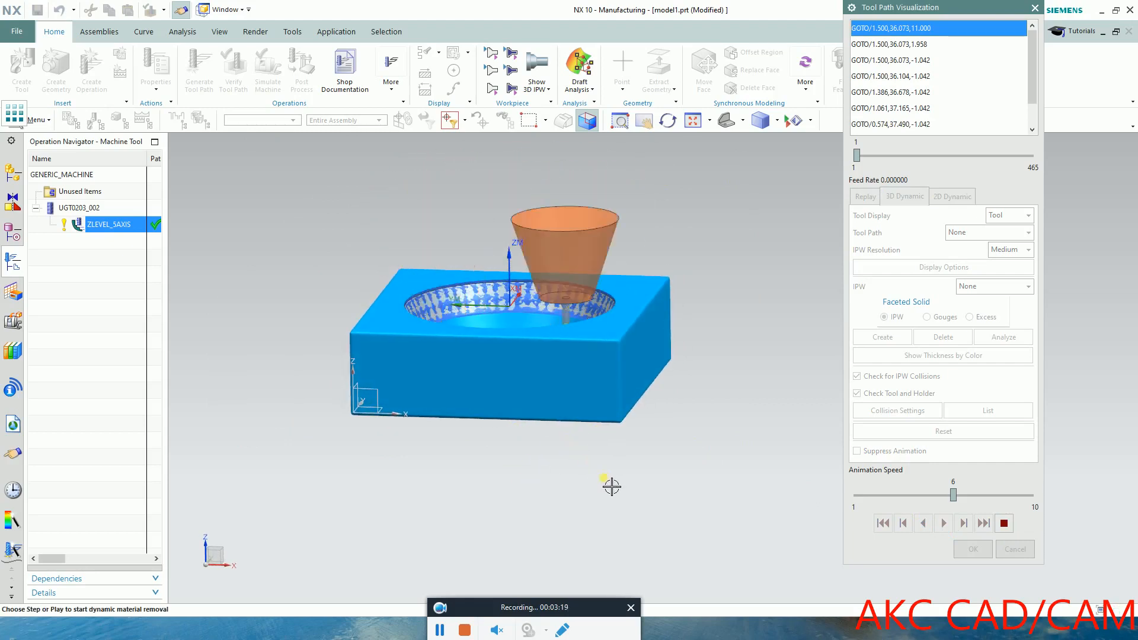
{"action": "middle_click_drag", "start_coordinate": [609, 485], "coordinate": [675, 370]}
{"action": "left_click", "coordinate": [934, 496]}
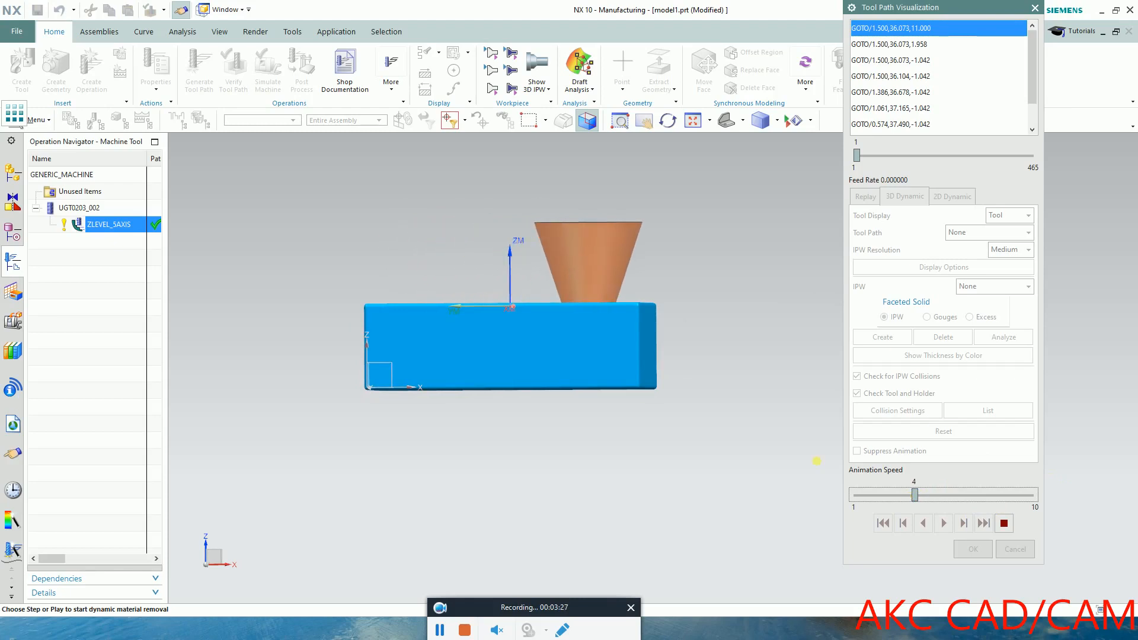
{"action": "middle_click_drag", "start_coordinate": [475, 353], "coordinate": [395, 564]}
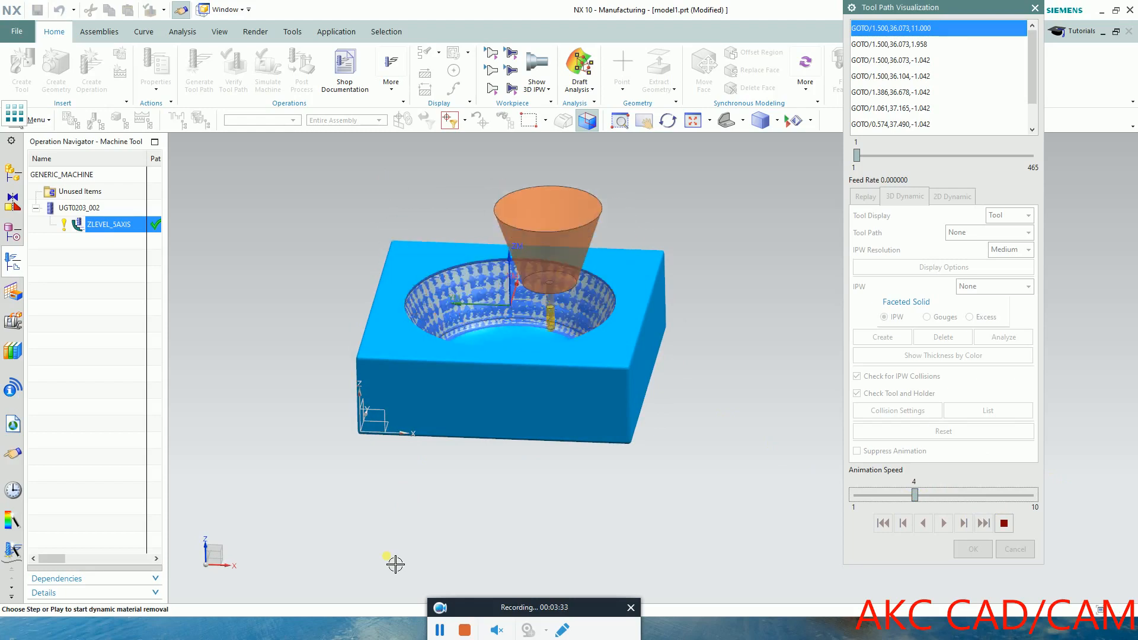
{"action": "scroll", "coordinate": [481, 327], "scroll_direction": "up", "scroll_amount": 3}
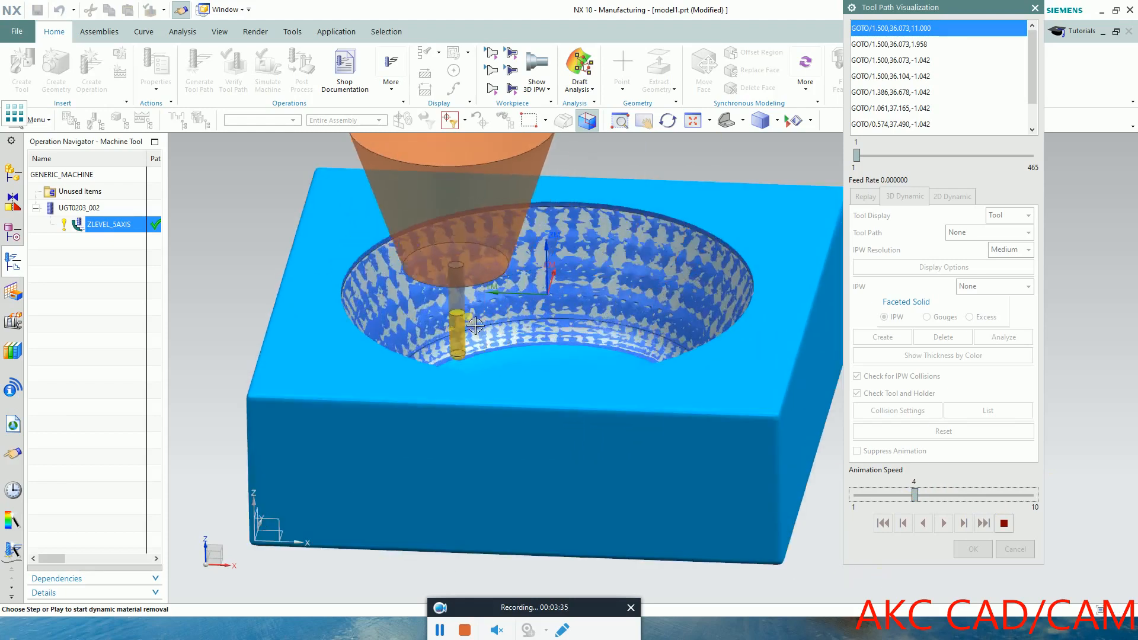
{"action": "scroll", "coordinate": [482, 328], "scroll_direction": "down", "scroll_amount": 4}
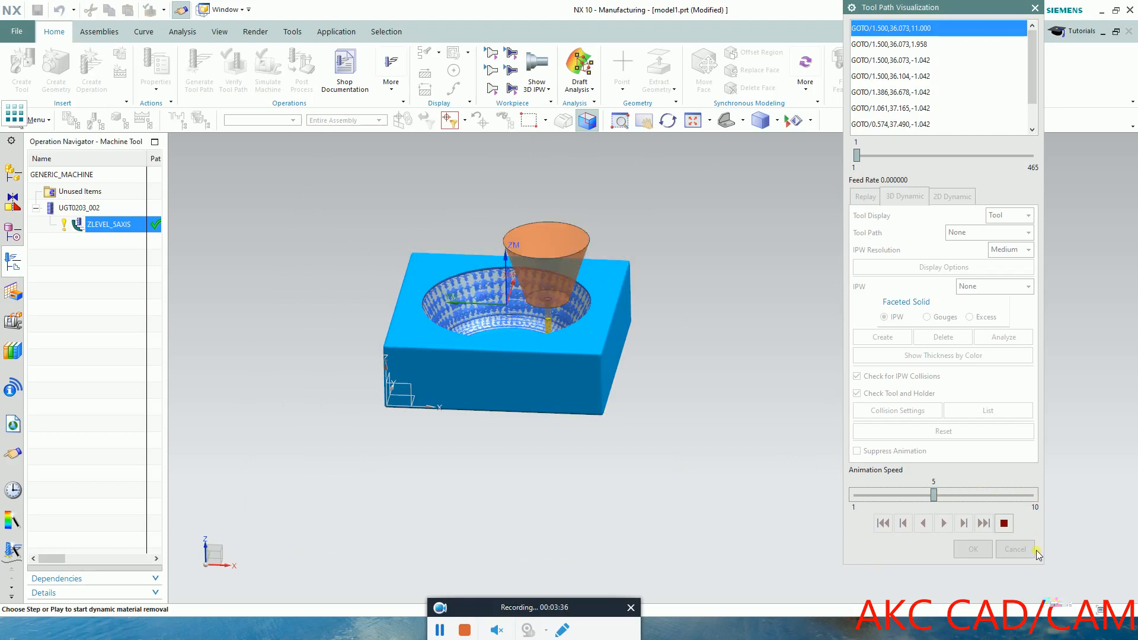